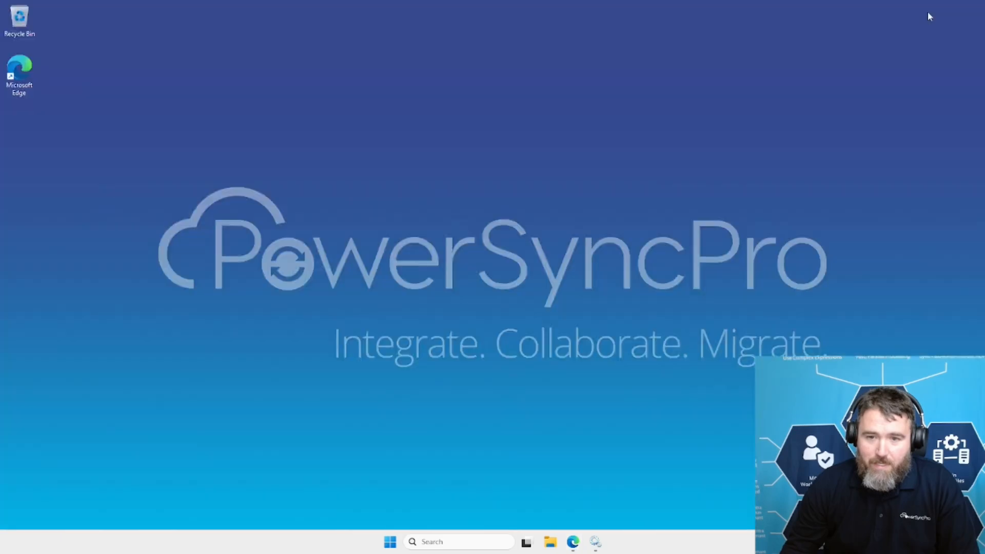
Switch to the PowerSyncPro page in Edge, examine the form for a new Entra ID directory, and cancel it.
left_click(573, 541)
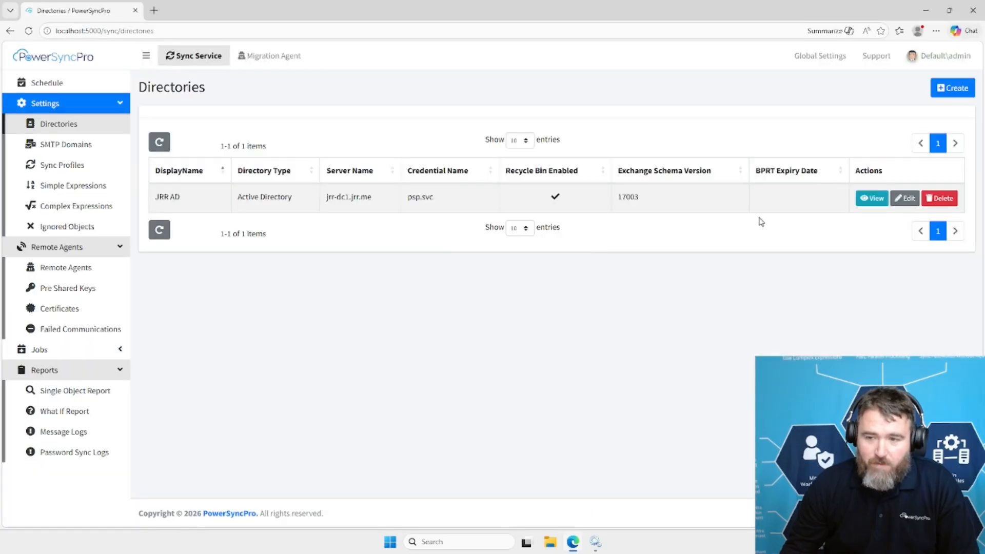
left_click(952, 88)
left_click(491, 107)
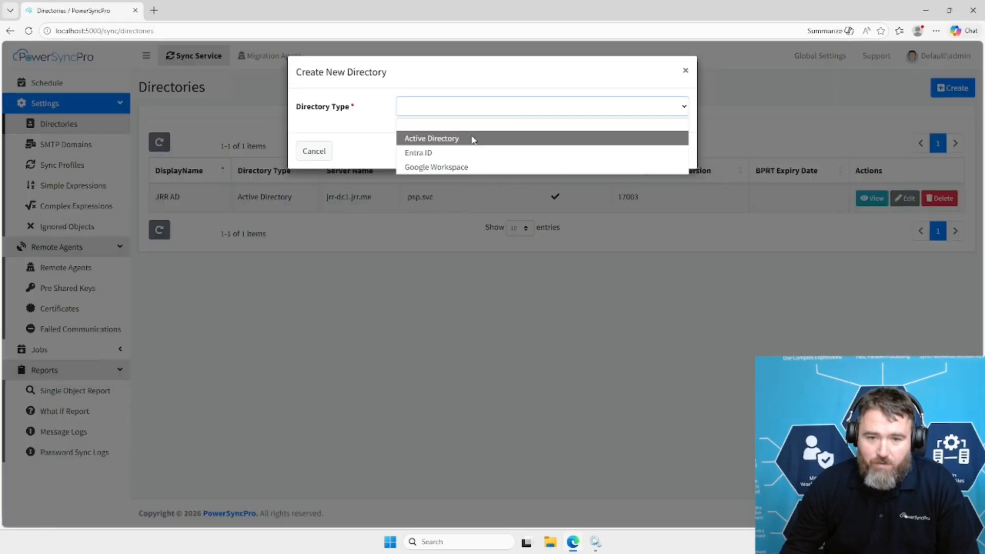
left_click(464, 152)
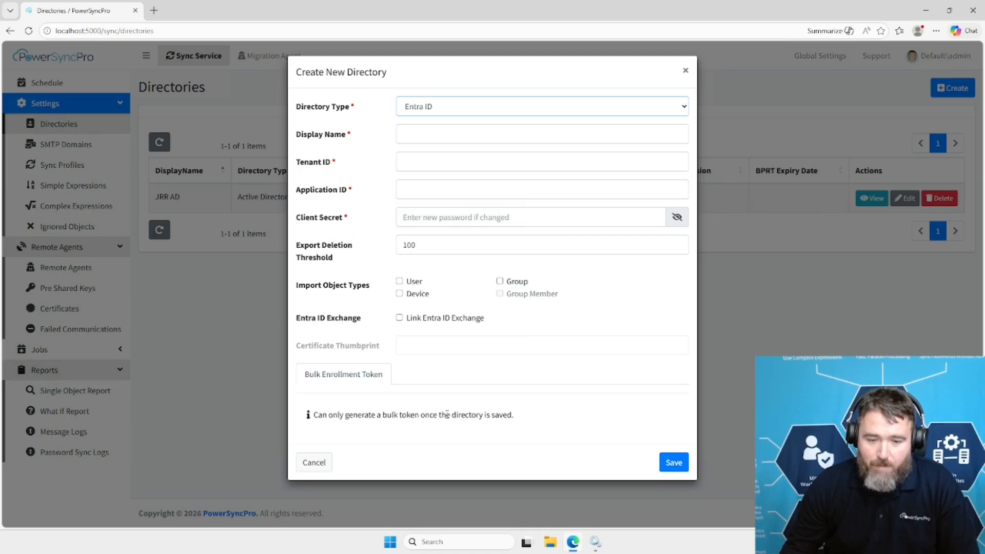
left_click(314, 467)
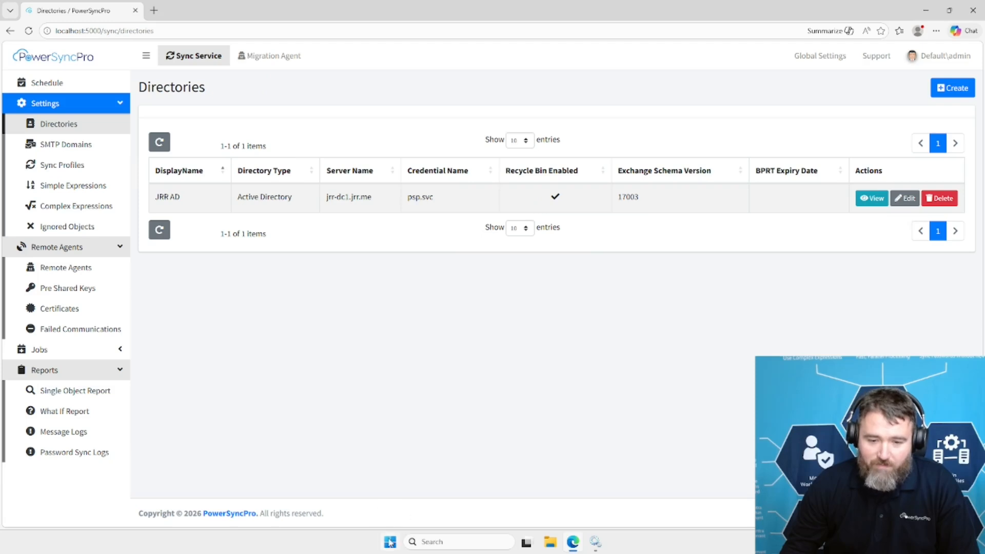
Launch Notepad and browse for a file to open in C:\Program Files\PowerSyncPro.
left_click(390, 542)
type("notepad")
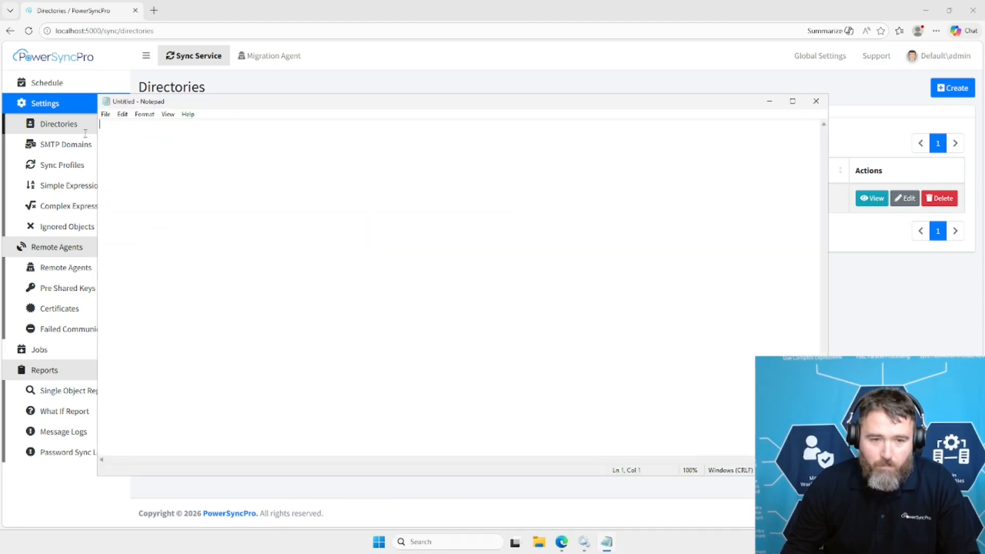
left_click(105, 114)
left_click(118, 149)
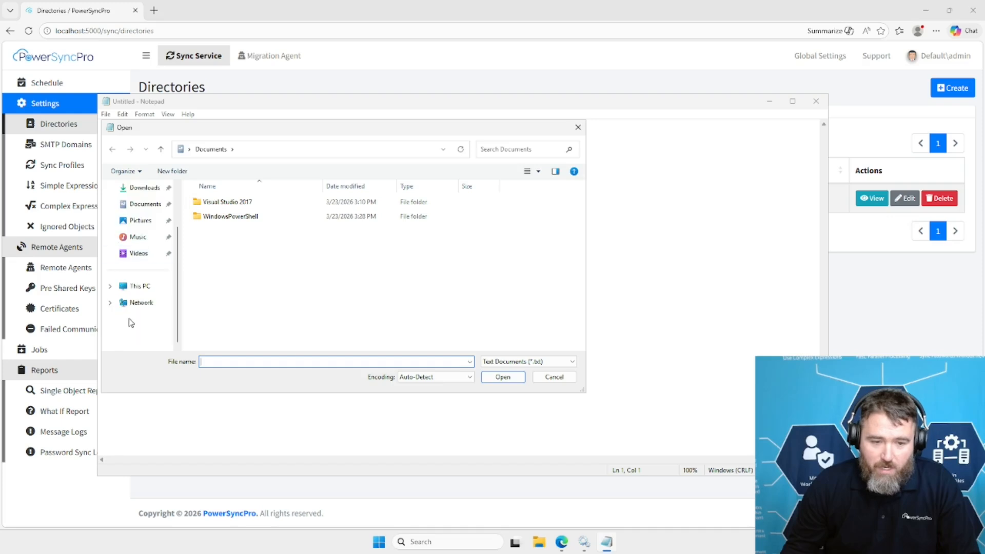
left_click(136, 286)
double_click(233, 208)
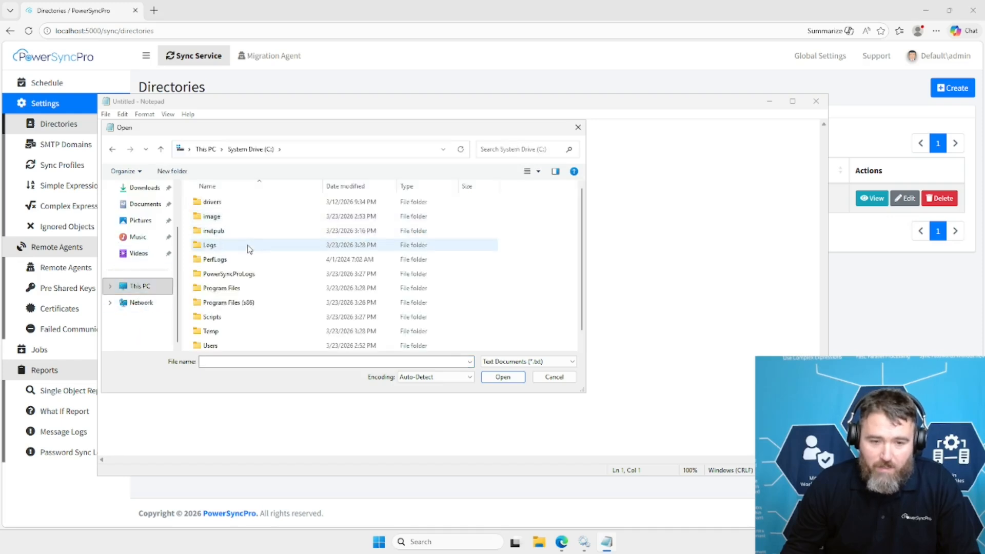
double_click(226, 288)
scroll(237, 303, "down", 1)
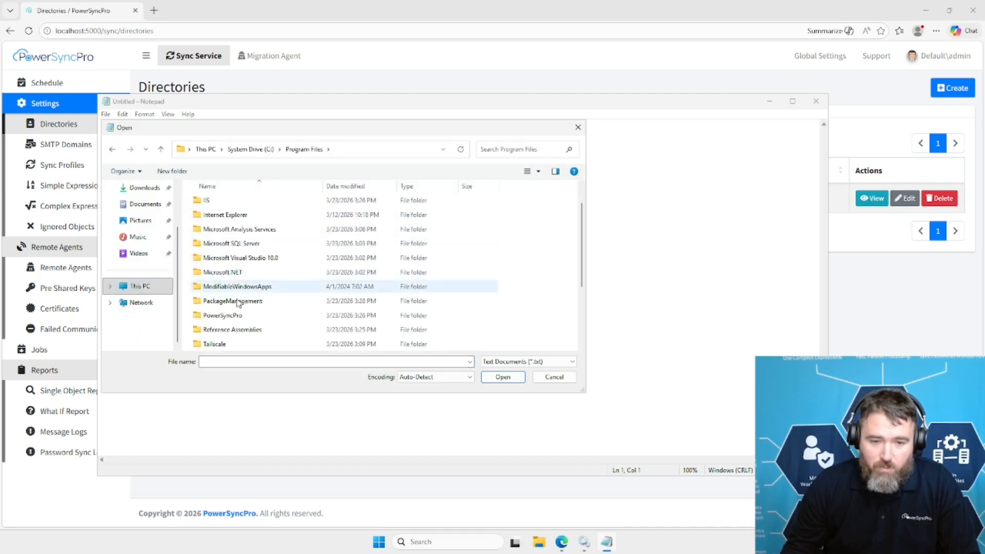
double_click(232, 315)
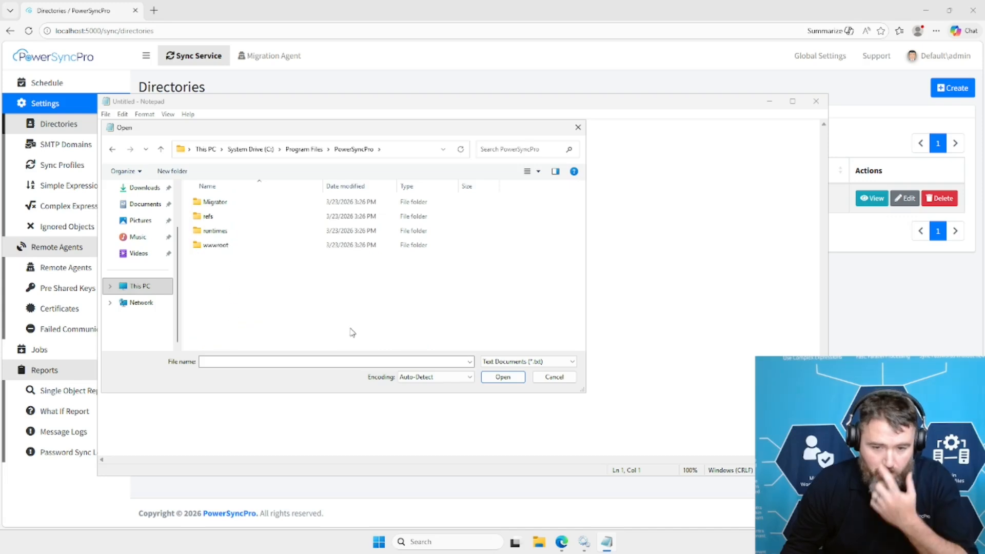
Show all file types in the PowerSyncPro folder and open appsettings.json.
left_click(518, 362)
left_click(507, 380)
scroll(299, 303, "down", 3)
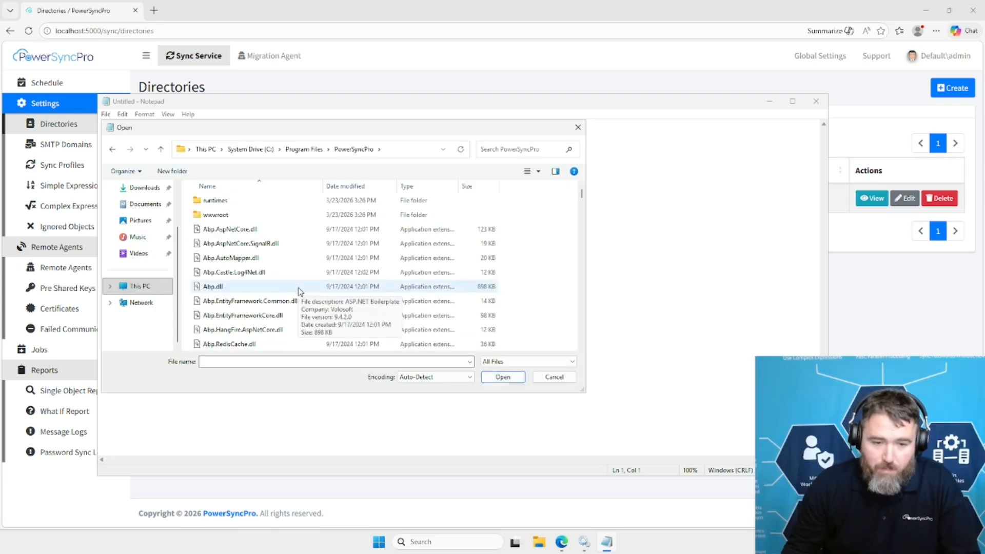
scroll(300, 291, "up", 1)
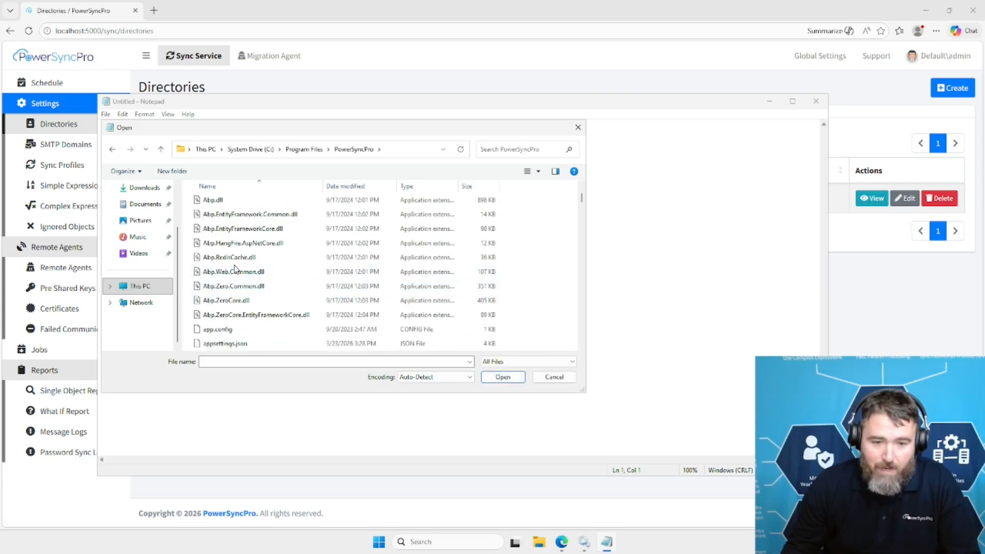
double_click(226, 343)
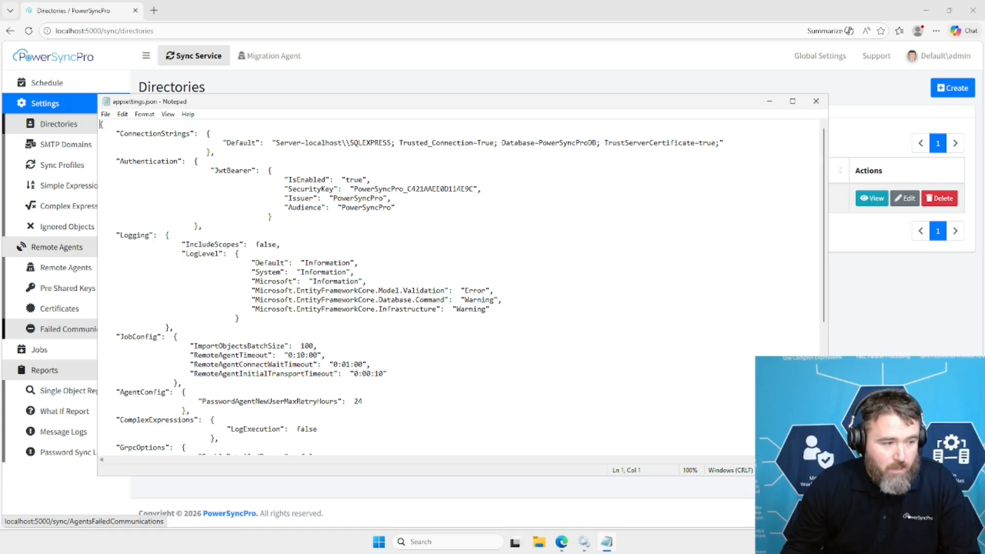
Paste a "FeatureSwitches" block with "AllowEntraIdCloudChoice": true between the Logging and JobConfig sections, and indent its opening and closing lines.
left_click(176, 327)
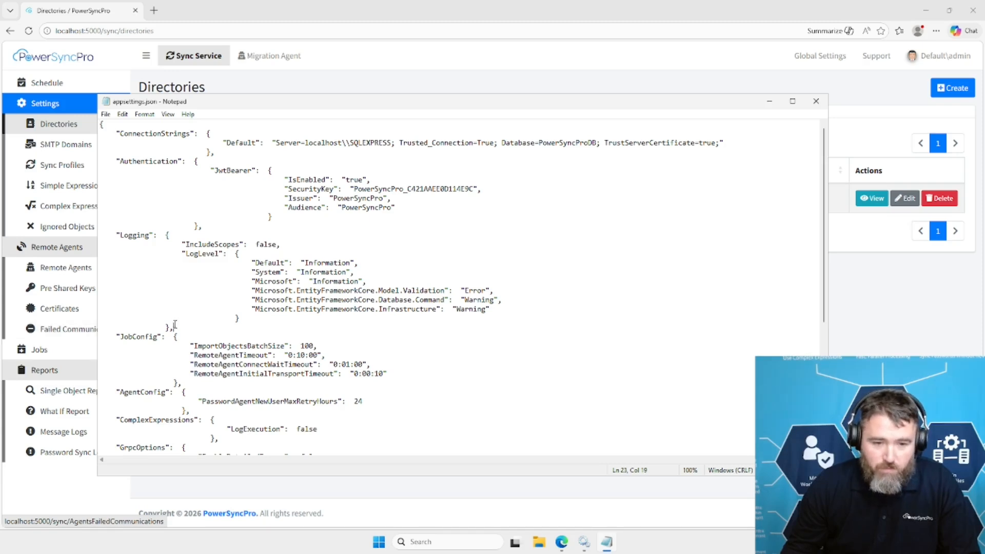
key("Return")
type("\"FeatureSwitches\" : {         \"AllowEntraIdCloudChoice\": true     },")
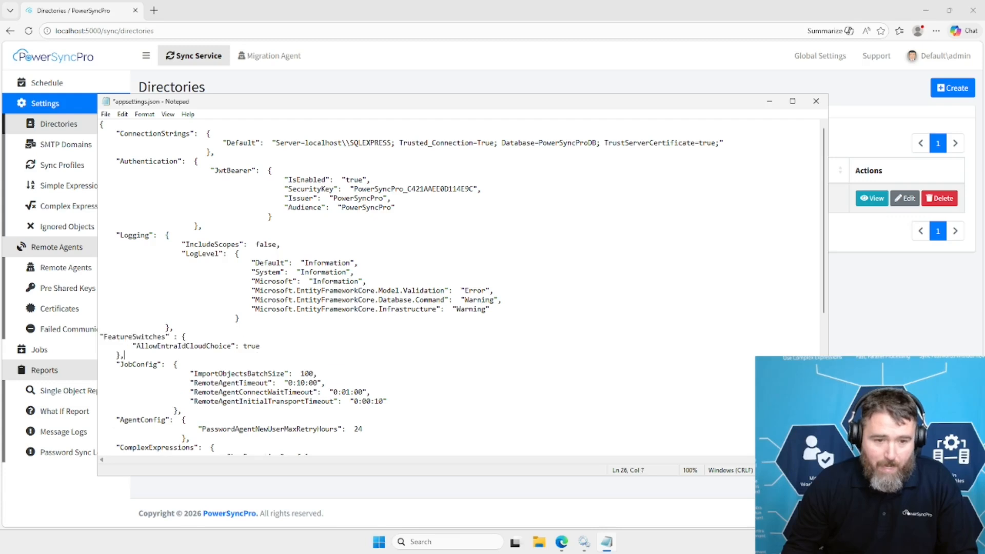
left_click(100, 336)
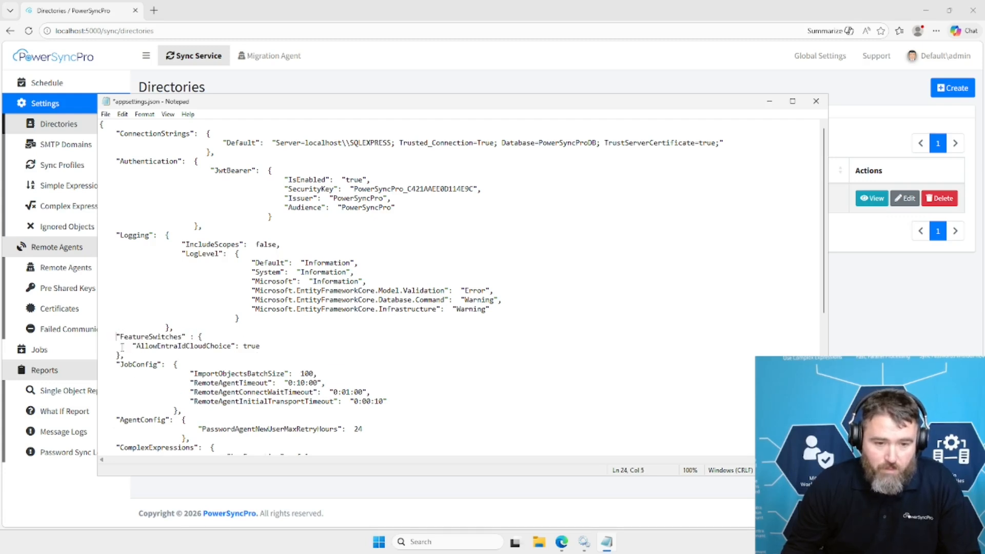
key("Tab")
key("Tab")
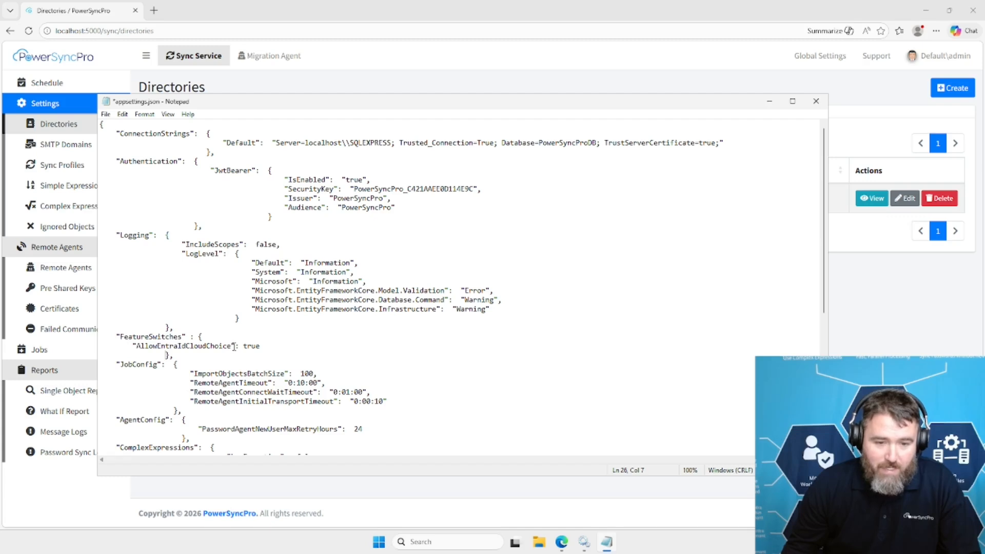
Check the AllowEntraIdCloudChoice setting and its value, save appsettings.json and minimize Notepad.
left_click_drag(234, 346, 130, 345)
left_click_drag(260, 347, 246, 346)
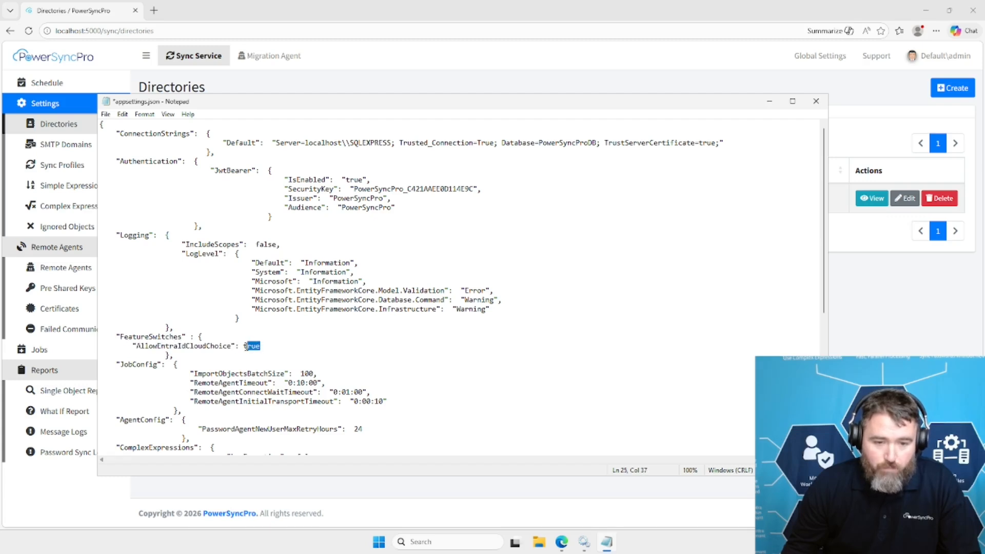
left_click(279, 353)
key("ctrl+s")
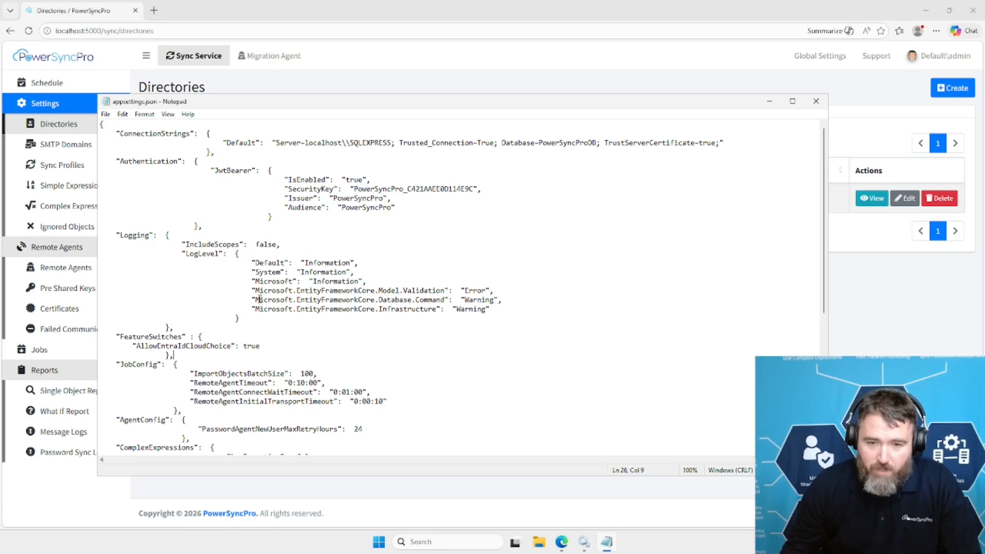
left_click(769, 101)
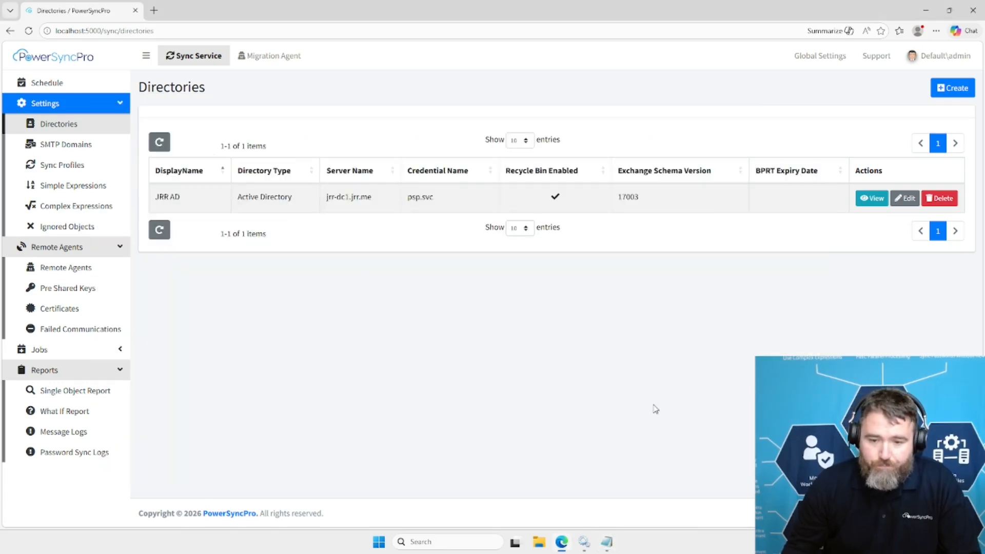
Restart the PowerSyncPro service in Windows Services and reload the Directories page in Edge.
left_click(605, 541)
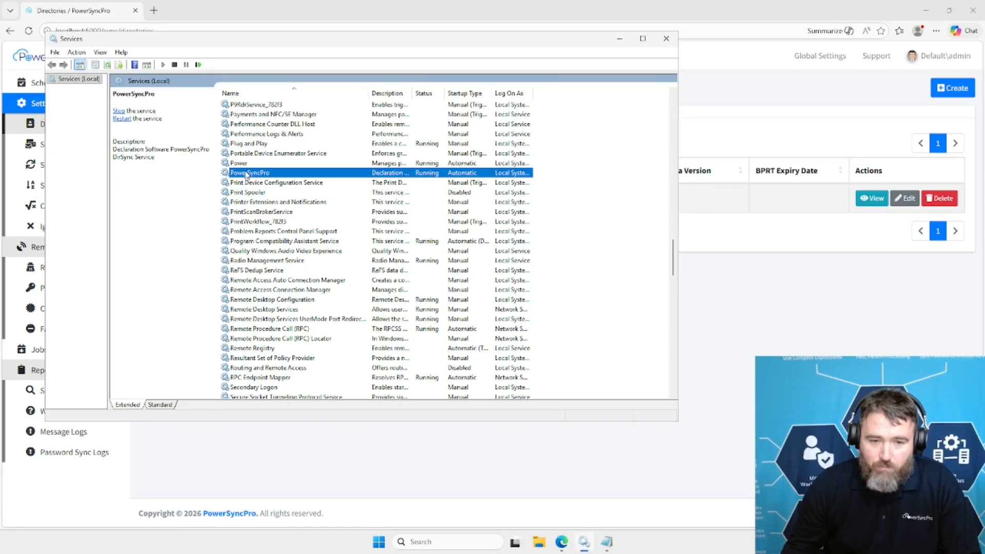
right_click(246, 173)
left_click(277, 222)
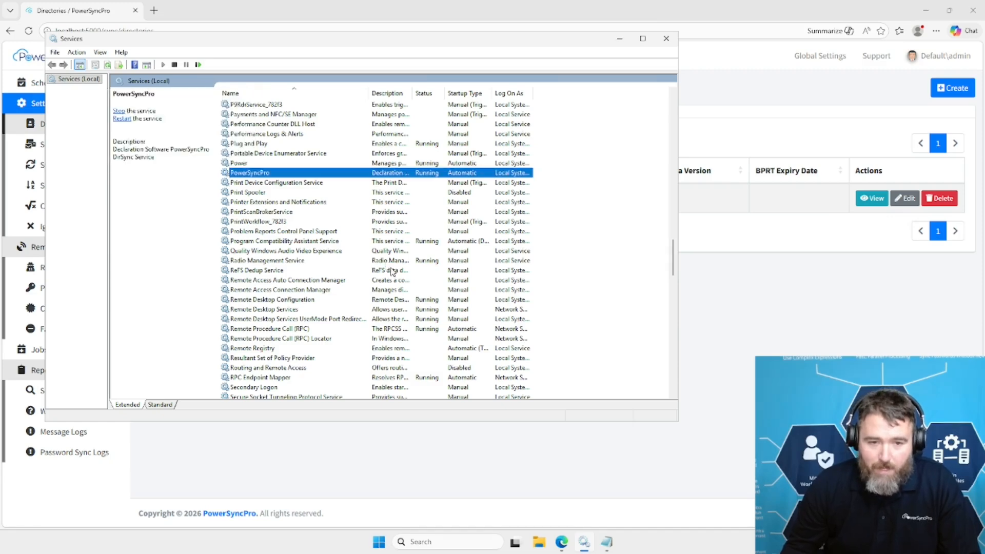
left_click(242, 8)
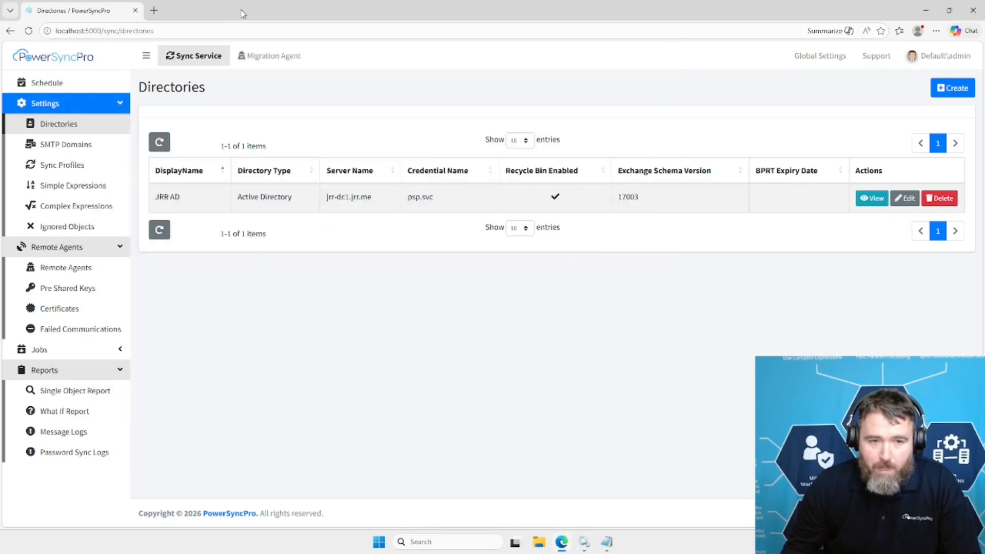
left_click(29, 31)
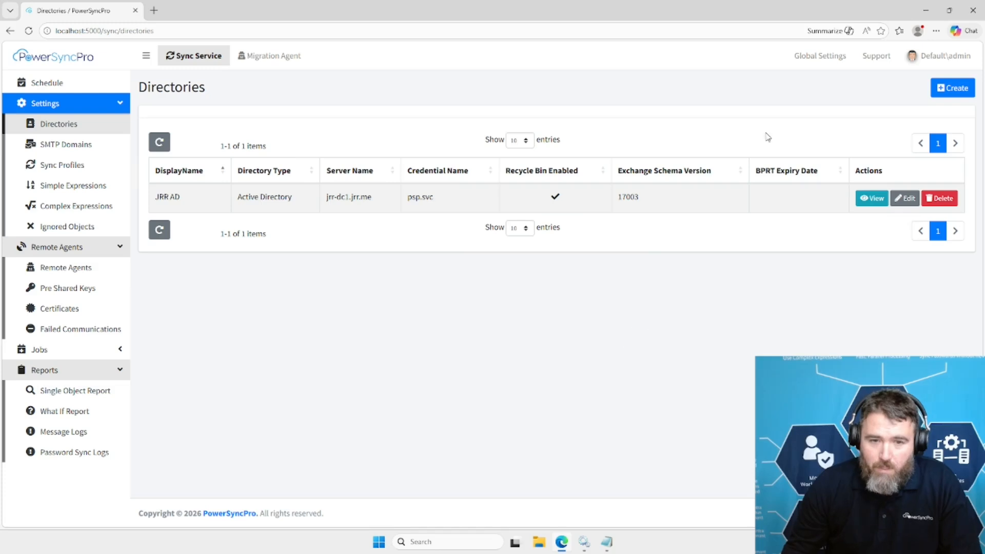
Start a new directory of type Entra ID and set its Azure Type to Azure US Government DoD.
left_click(934, 91)
left_click(544, 105)
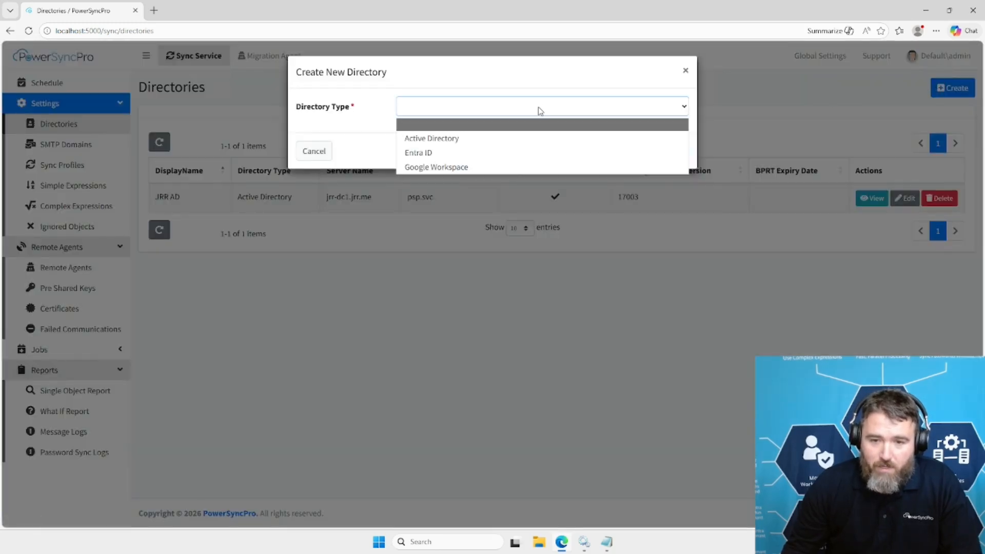
left_click(488, 160)
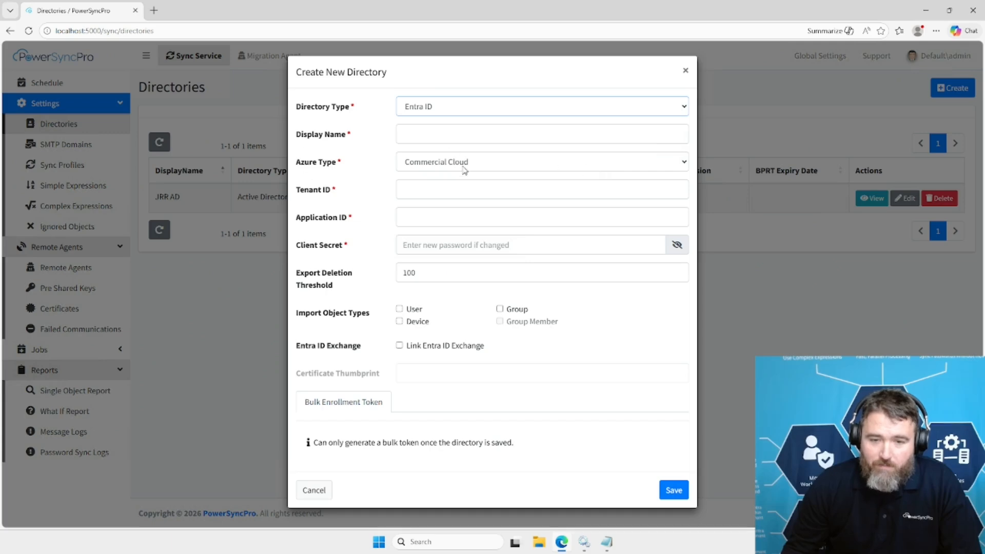
left_click(439, 169)
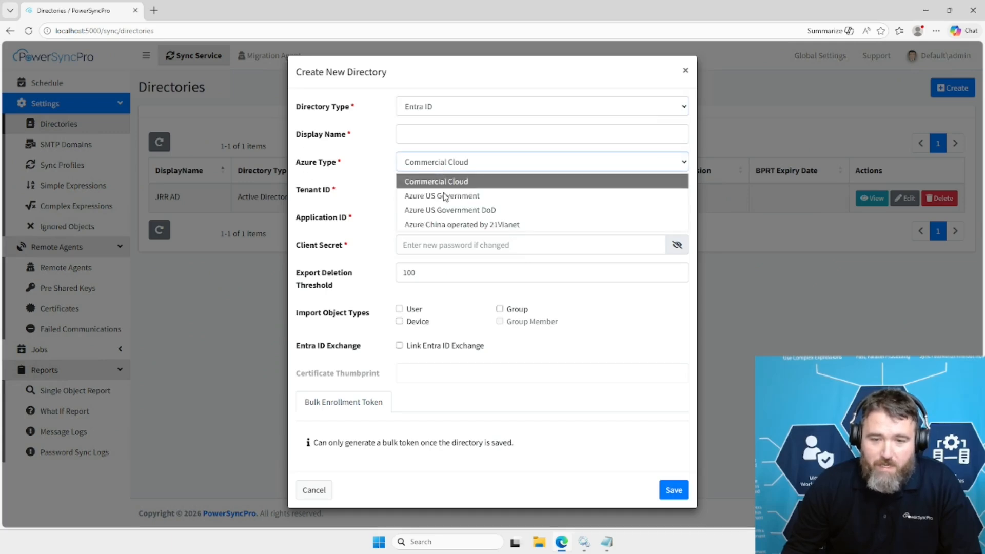
left_click(446, 213)
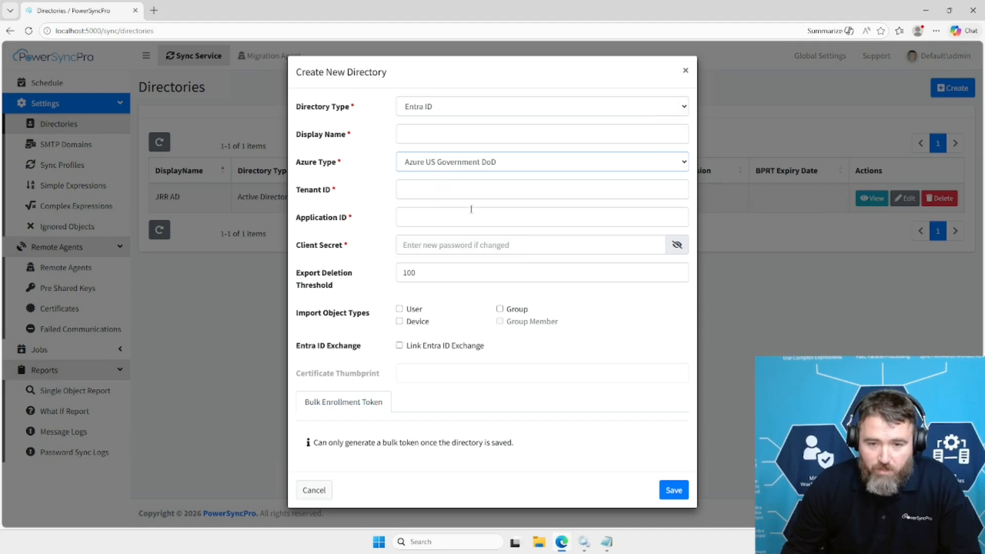
left_click(468, 170)
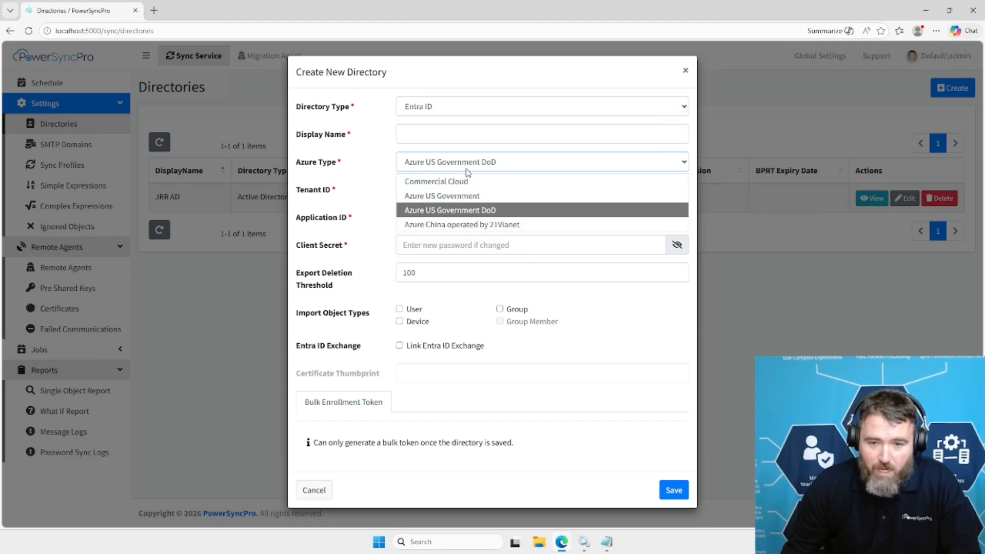
left_click(477, 211)
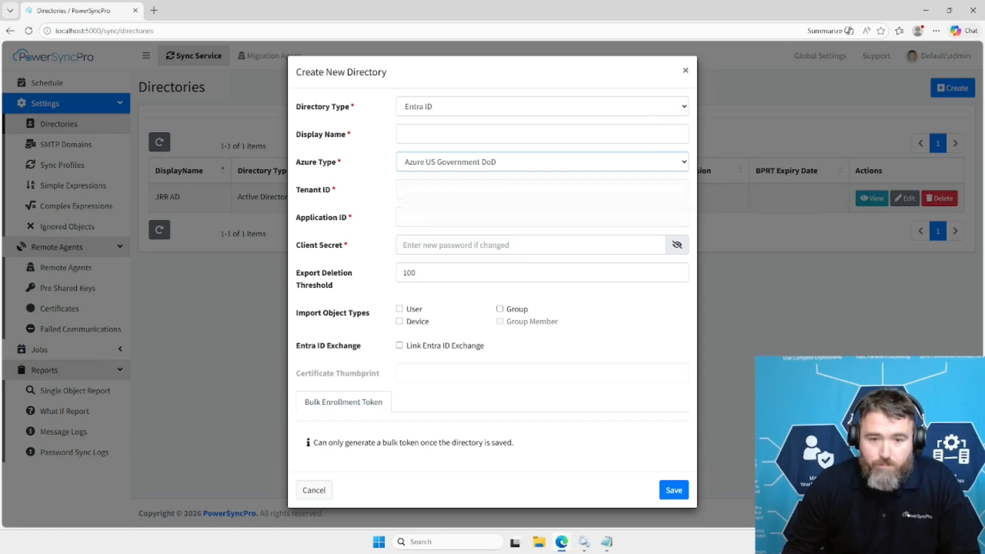
Paste the tenant ID, application ID and client secret into the new directory's form.
left_click(438, 189)
key("ctrl+v")
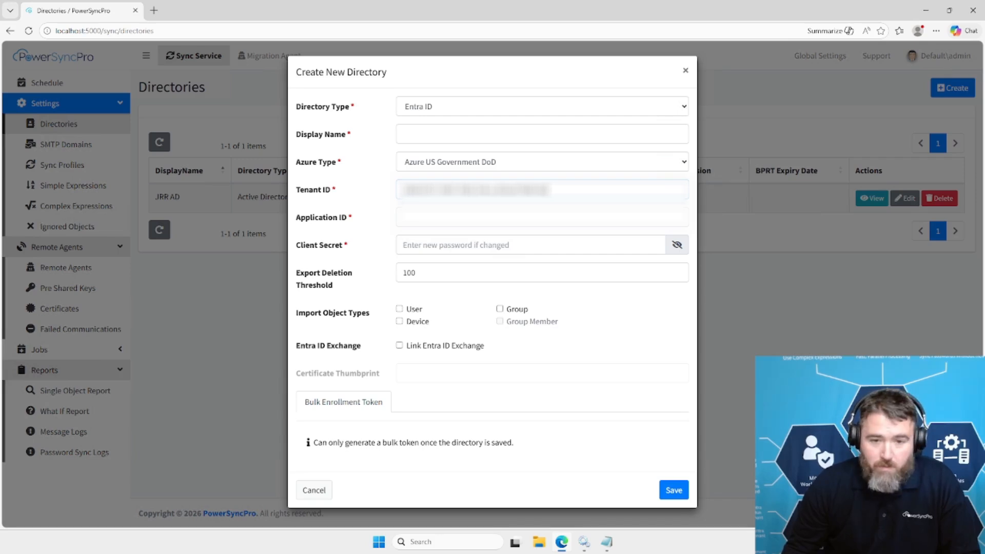
left_click(420, 221)
key("ctrl+v")
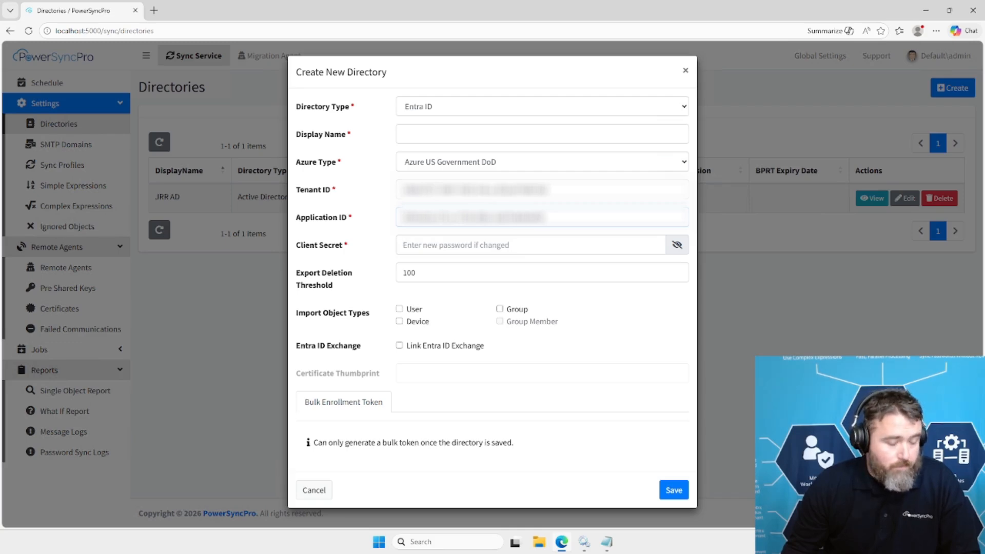
left_click(420, 251)
key("ctrl+v")
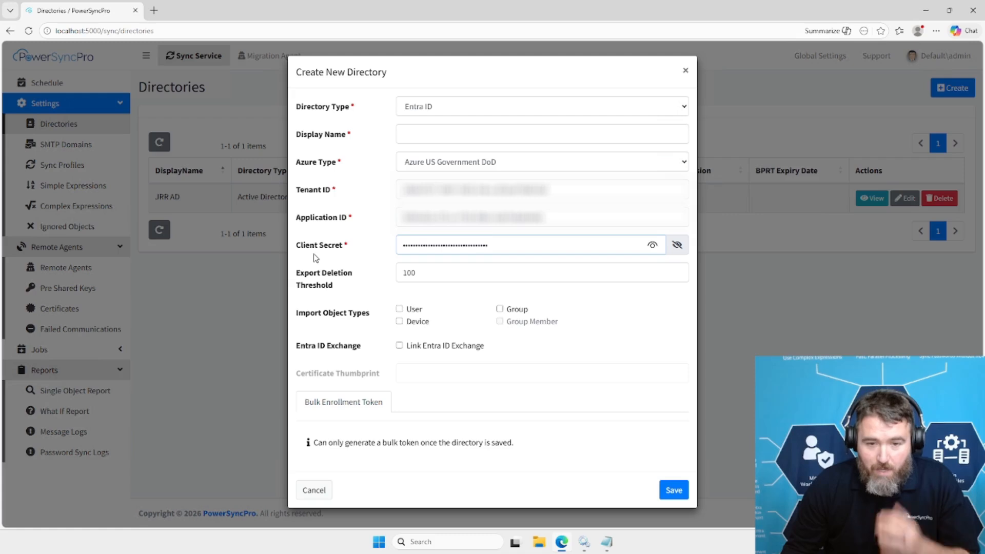
Include User and Device as import object types, name the directory GCC High Tenant - Target, and save it without storing the password in the browser.
left_click(399, 309)
left_click(399, 322)
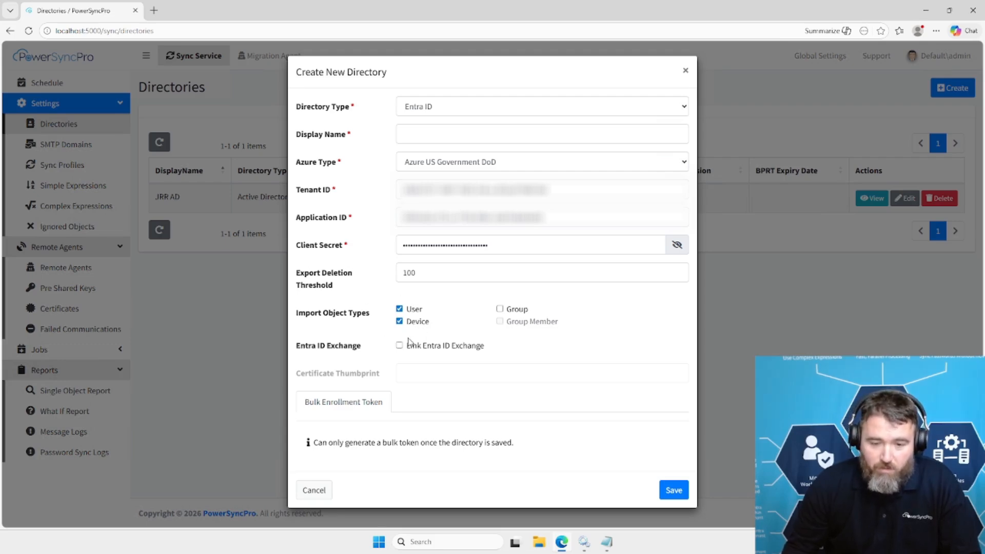
left_click(444, 134)
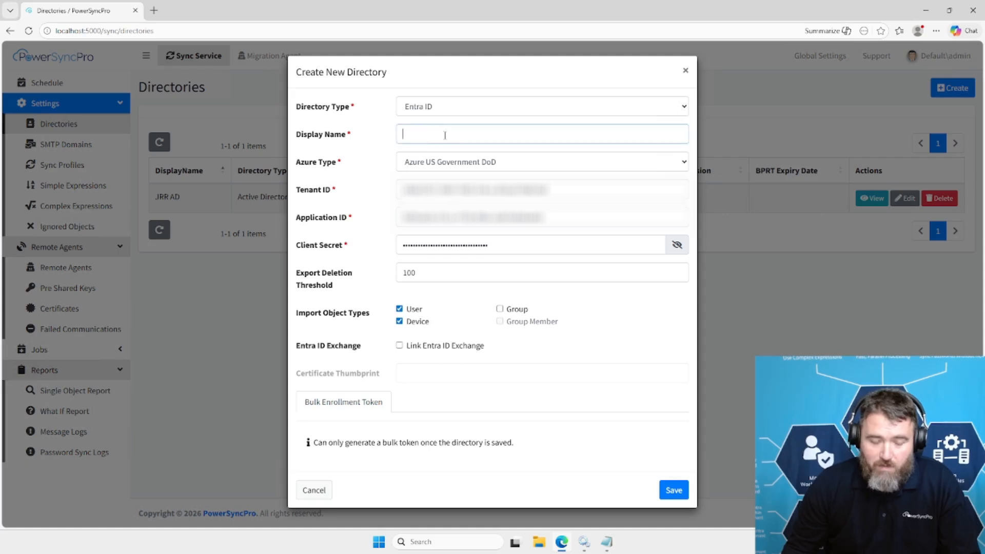
type("GCC High T")
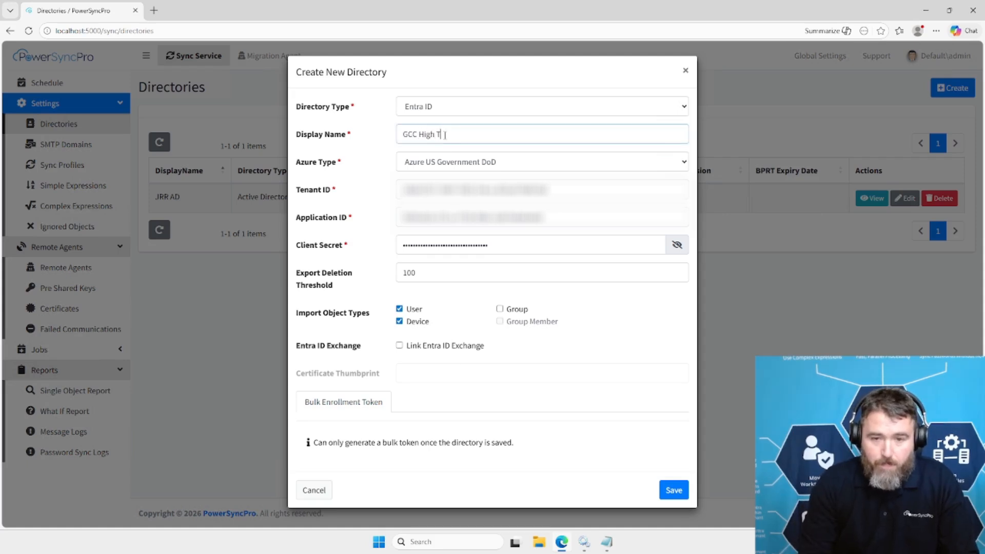
type("enant - Target")
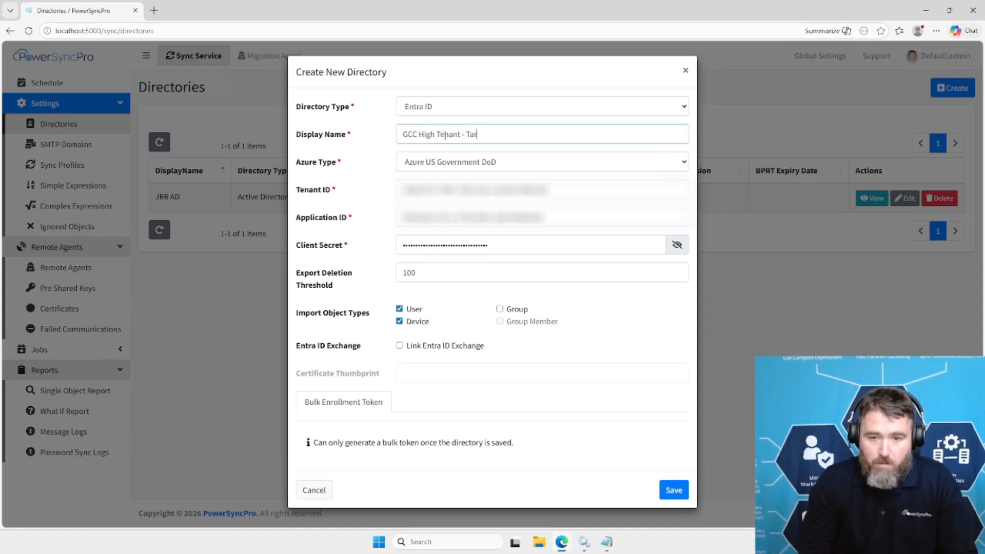
left_click(682, 491)
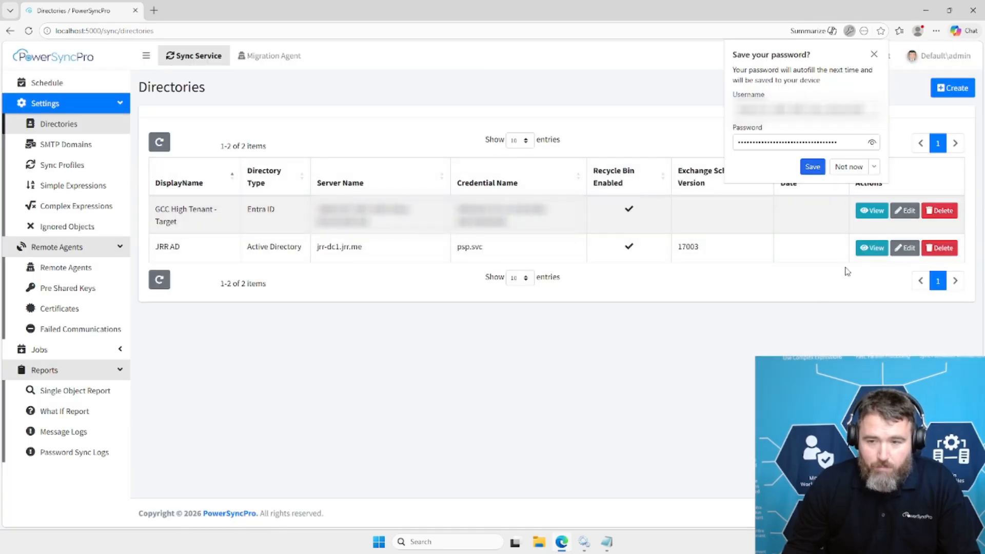
left_click(874, 54)
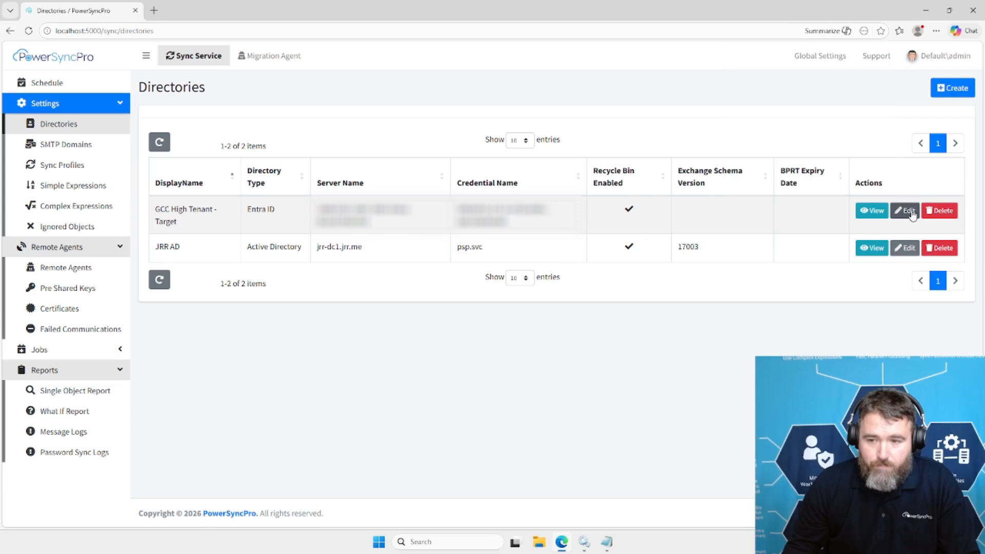
Open the GCC High Tenant - Target directory for editing and check the domain suffix in its name.
left_click(908, 211)
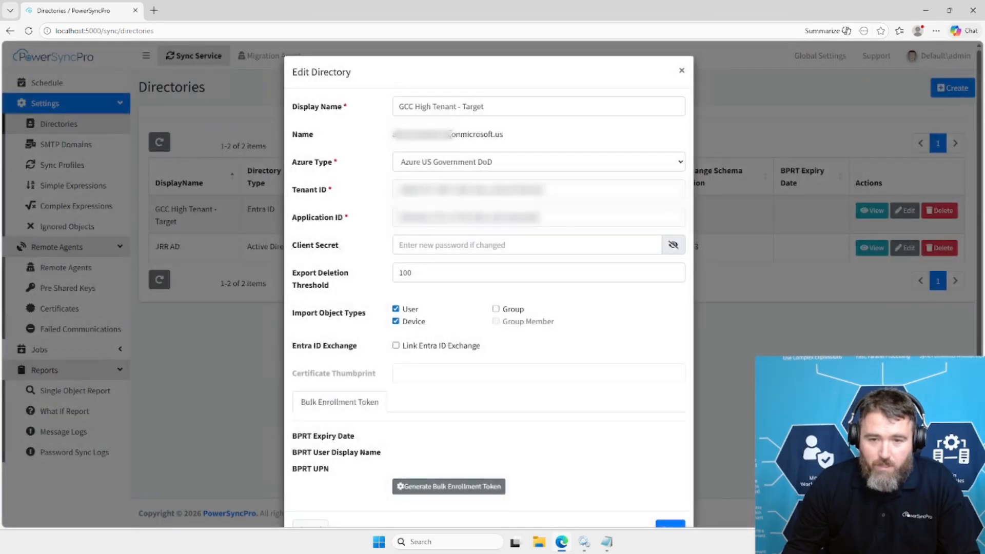
left_click_drag(448, 135, 506, 141)
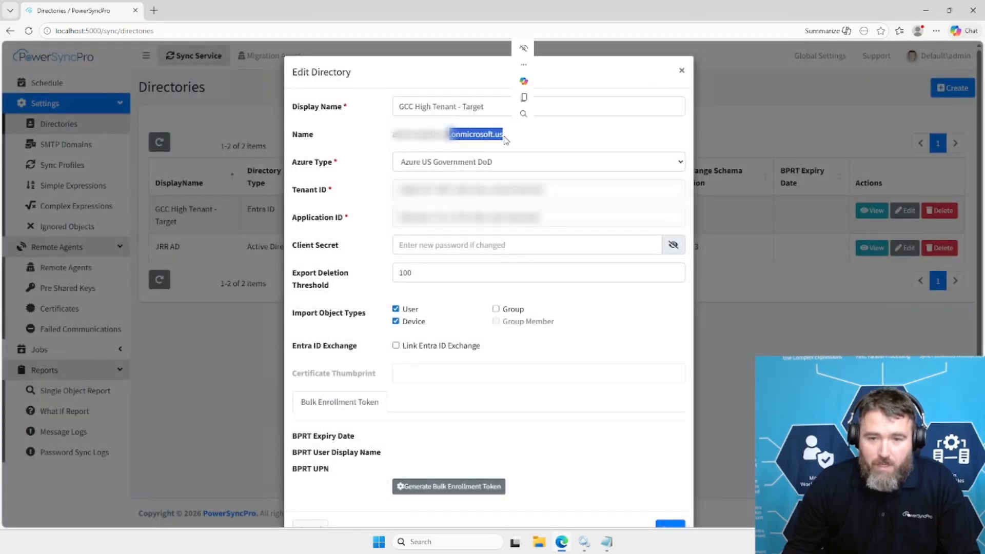
left_click(477, 134)
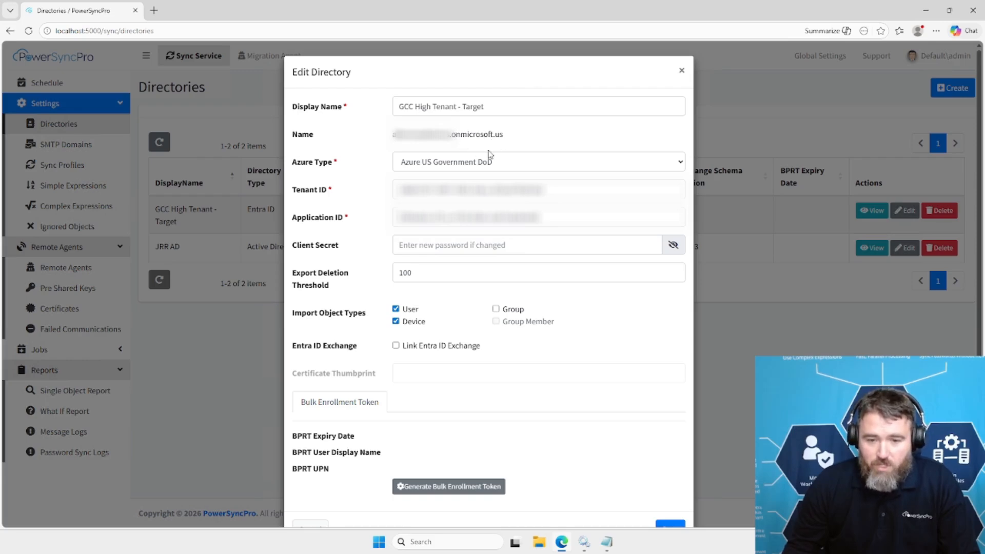
Generate a bulk enrollment token with the BPRT user display name BPRT, and save the GCC High directory.
scroll(452, 383, "down", 1)
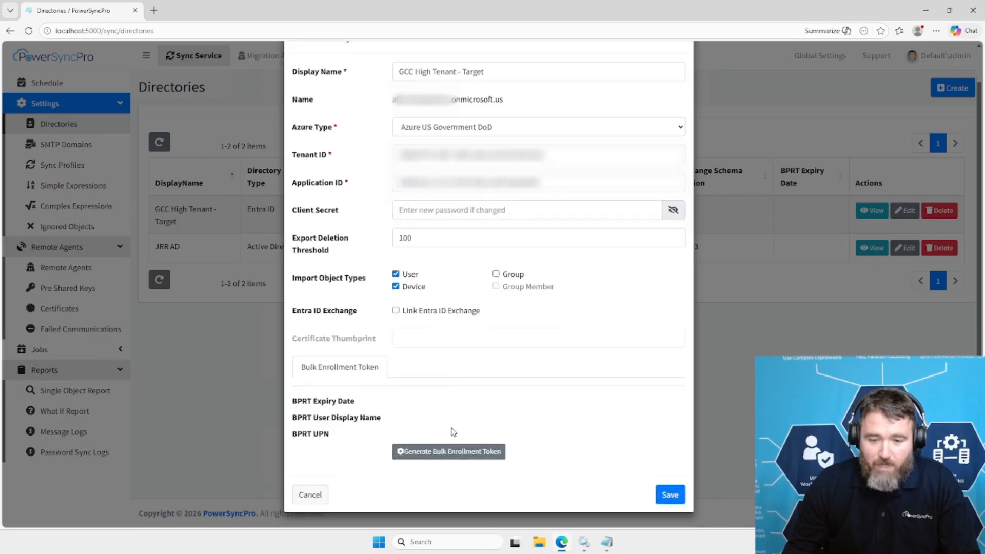
left_click(453, 451)
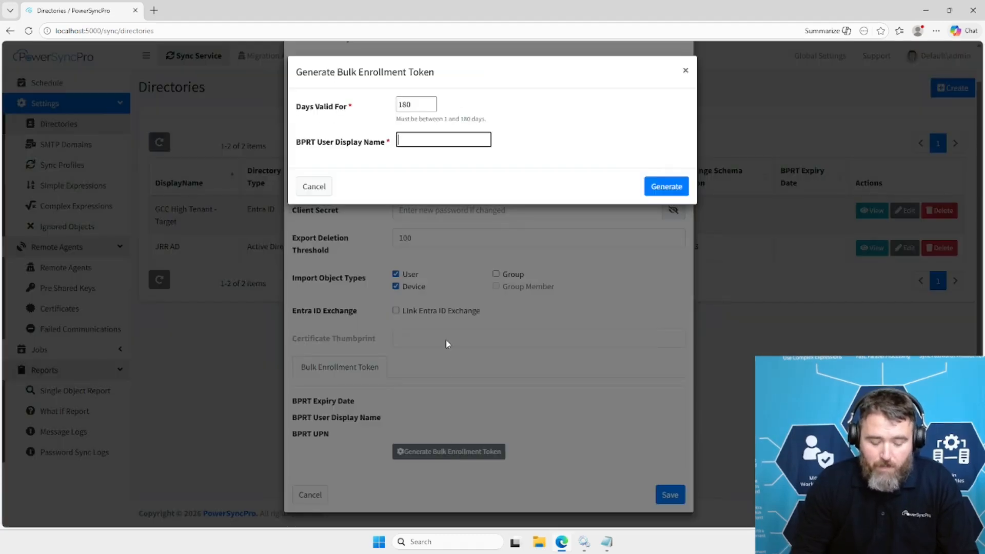
type("BOPR")
key("BackSpace")
key("BackSpace")
key("BackSpace")
type("PO")
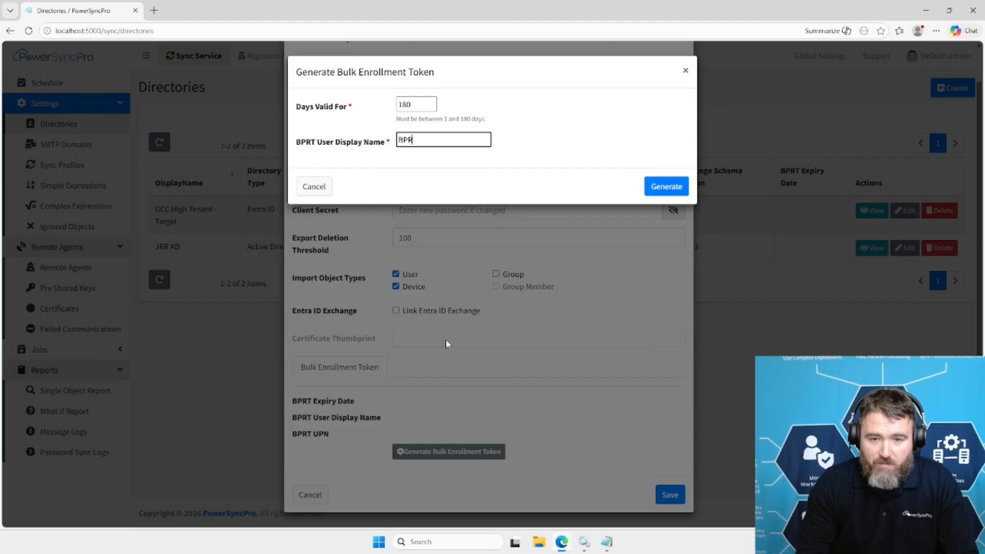
type("T")
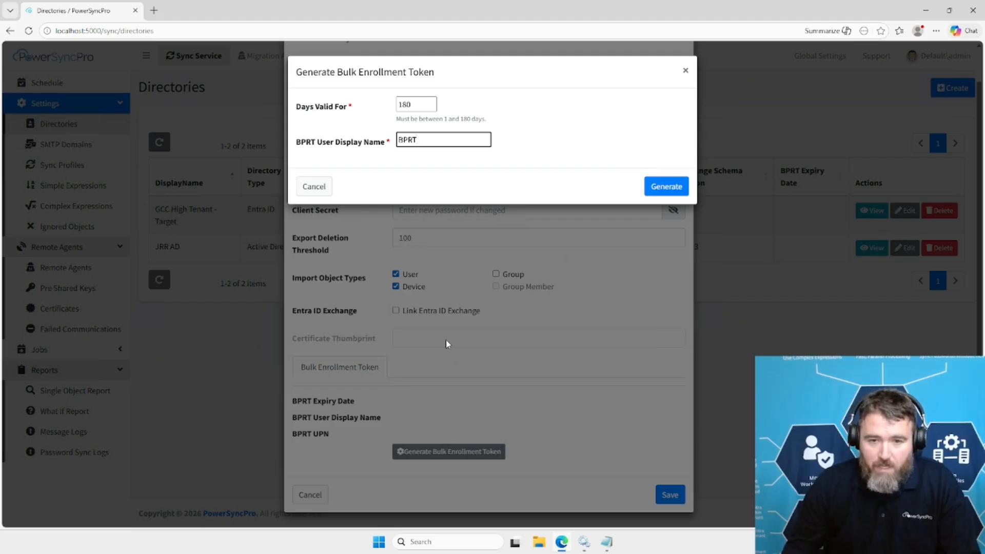
left_click(684, 188)
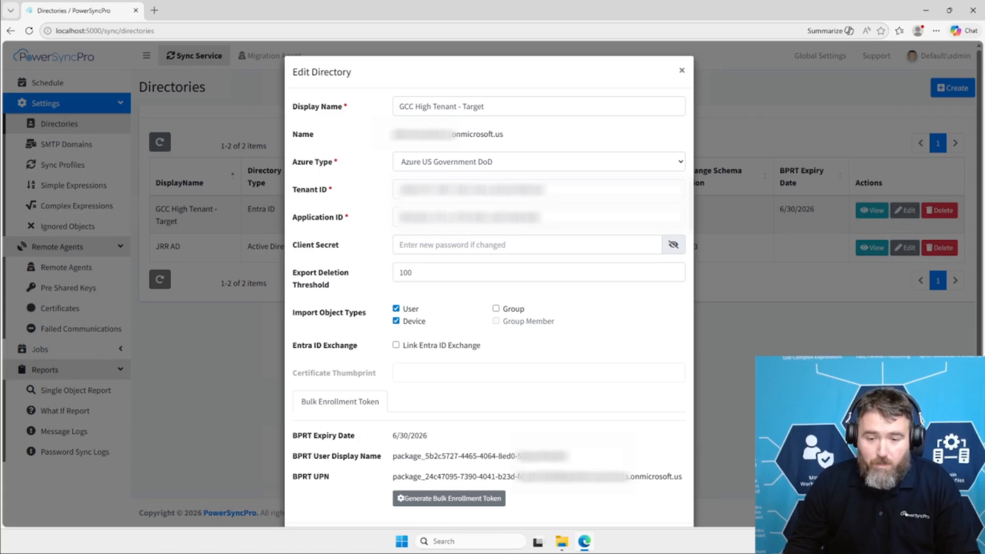
scroll(565, 432, "down", 1)
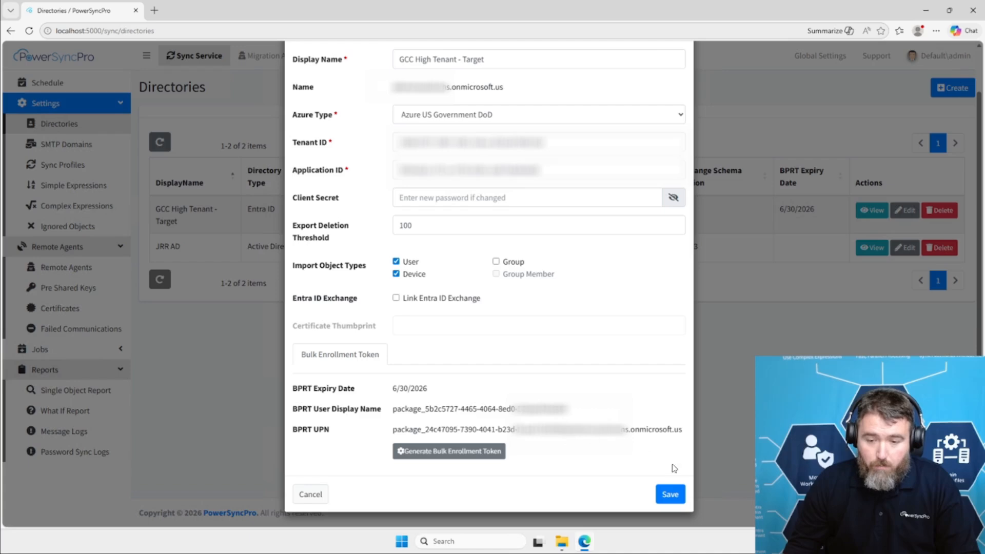
left_click(669, 493)
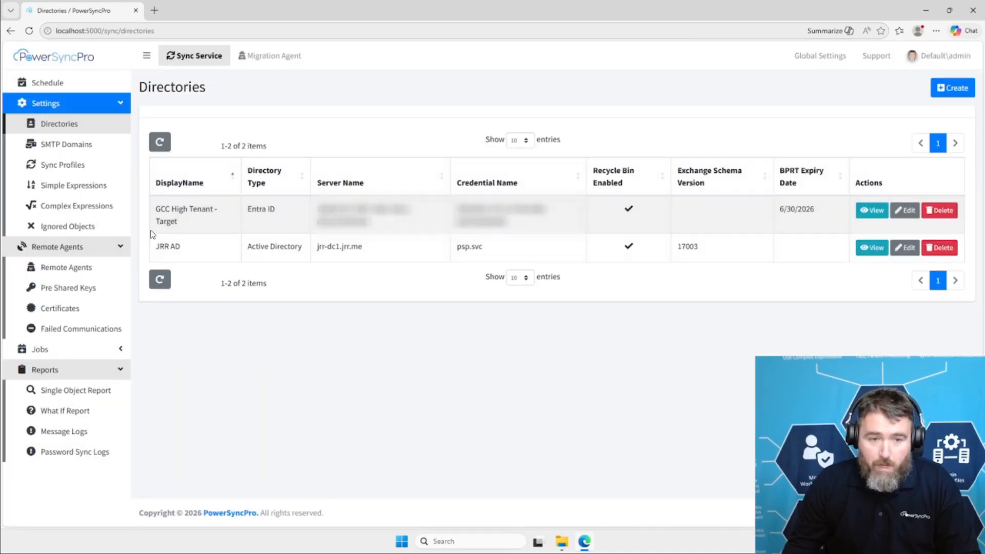
Start a new sync profile named AD to GCC High with source directory JRR AD and target directory GCC High Tenant - Target.
left_click(77, 165)
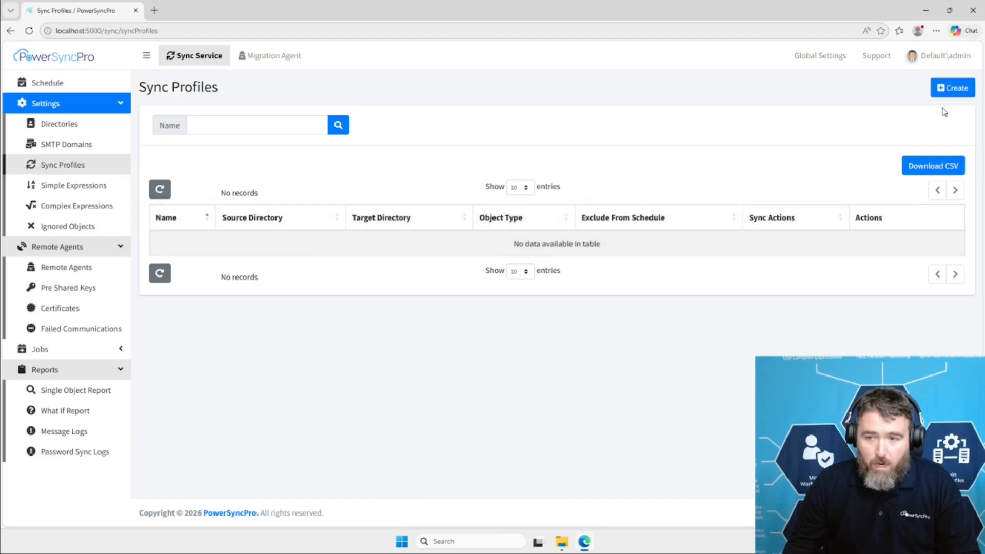
left_click(942, 91)
left_click(406, 131)
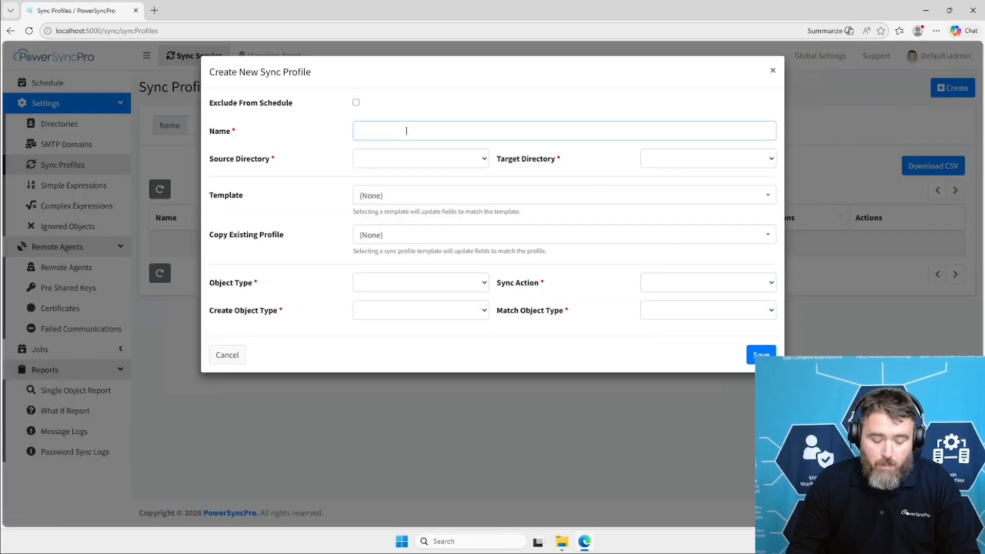
type("AD to GCC")
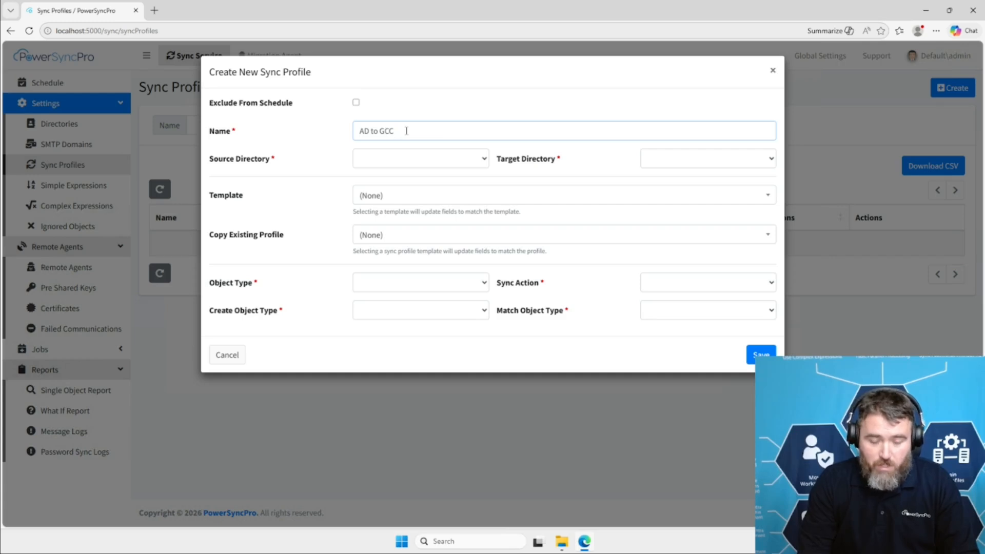
type(" High")
left_click(412, 161)
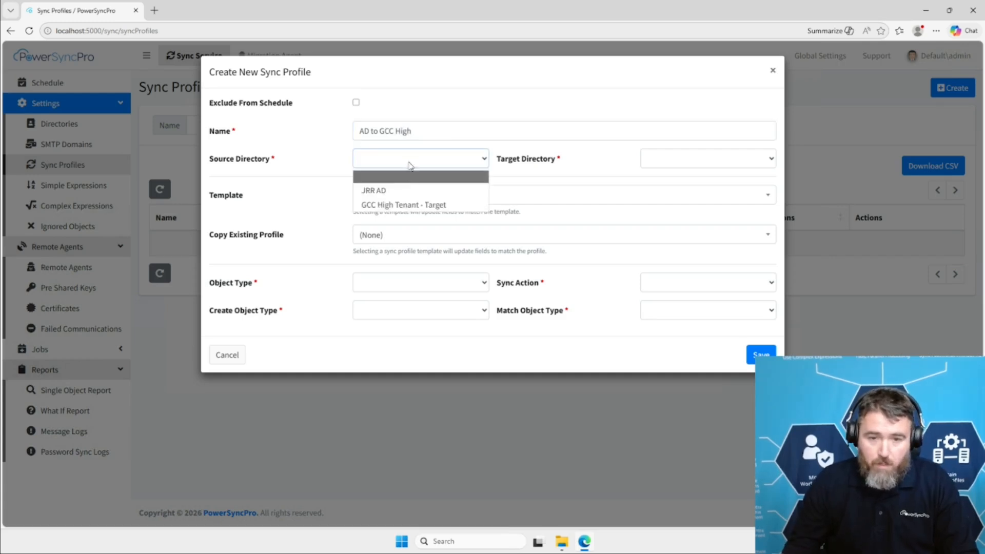
left_click(404, 191)
left_click(679, 159)
left_click(680, 203)
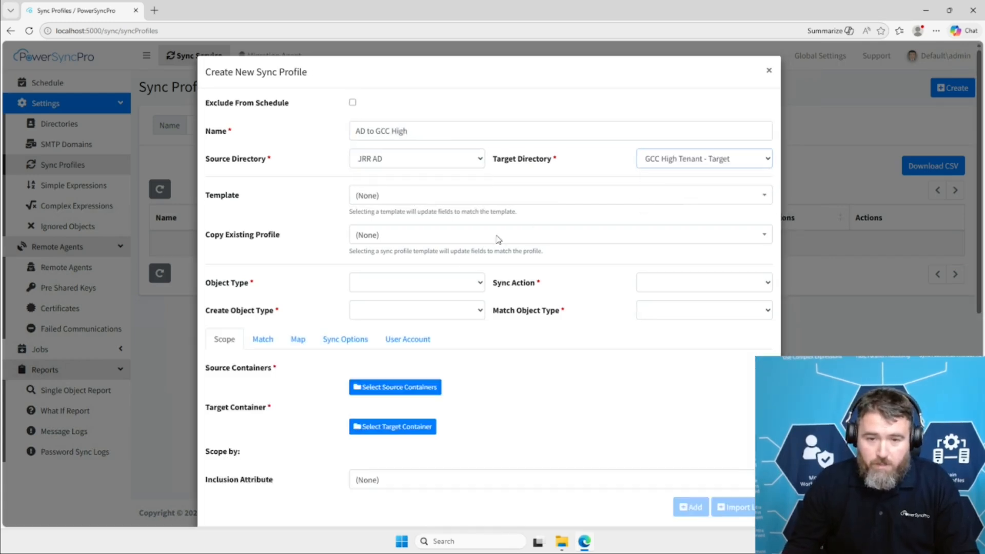
Set the profile's object type to User, sync action to Match Only, create object type to Internal Member and match object type to User.
left_click(399, 288)
left_click(374, 341)
left_click(703, 283)
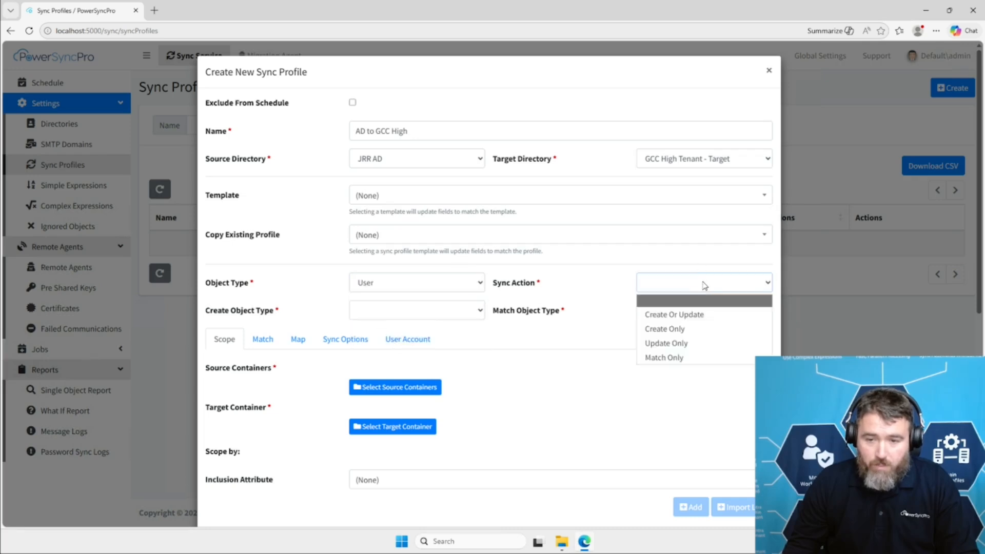
left_click(666, 357)
left_click(447, 310)
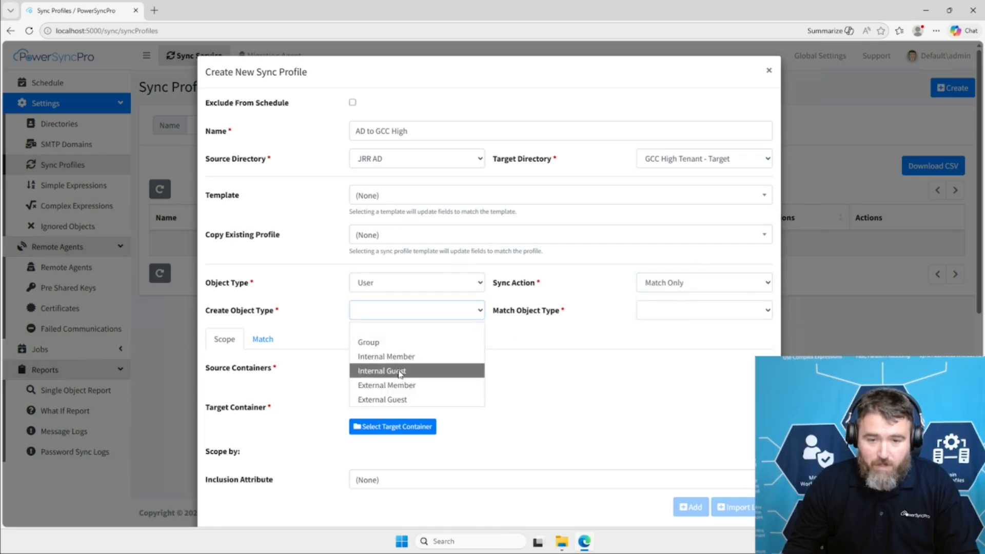
left_click(389, 354)
left_click(670, 313)
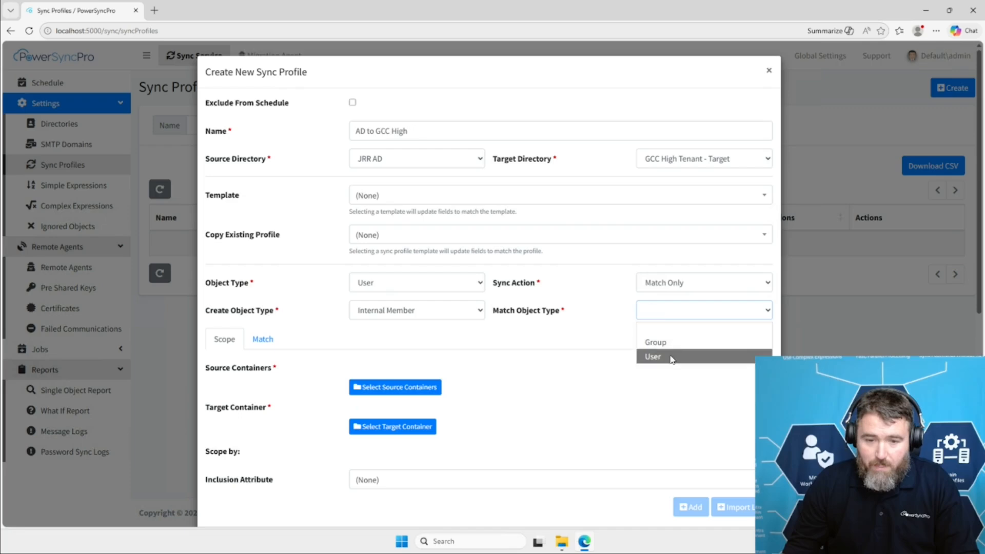
left_click(653, 356)
Scope the sync profile to the source container jrr.me with all its children and the target container All.
left_click(428, 387)
left_click(312, 97)
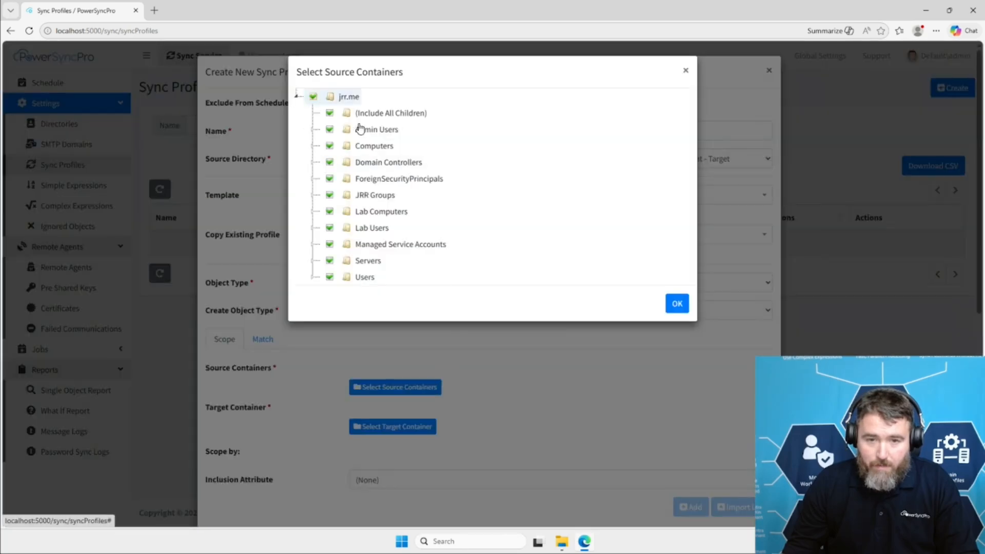
left_click(677, 303)
left_click(395, 426)
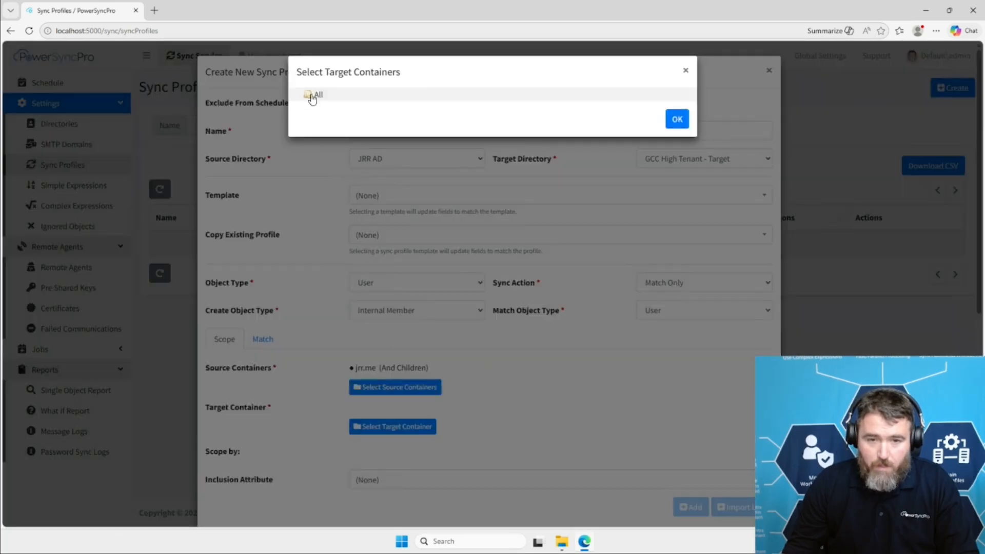
left_click(314, 95)
left_click(677, 119)
Add a match rule from source attribute sAMAccountName to target attribute MailNickname, and save the sync profile.
left_click(262, 339)
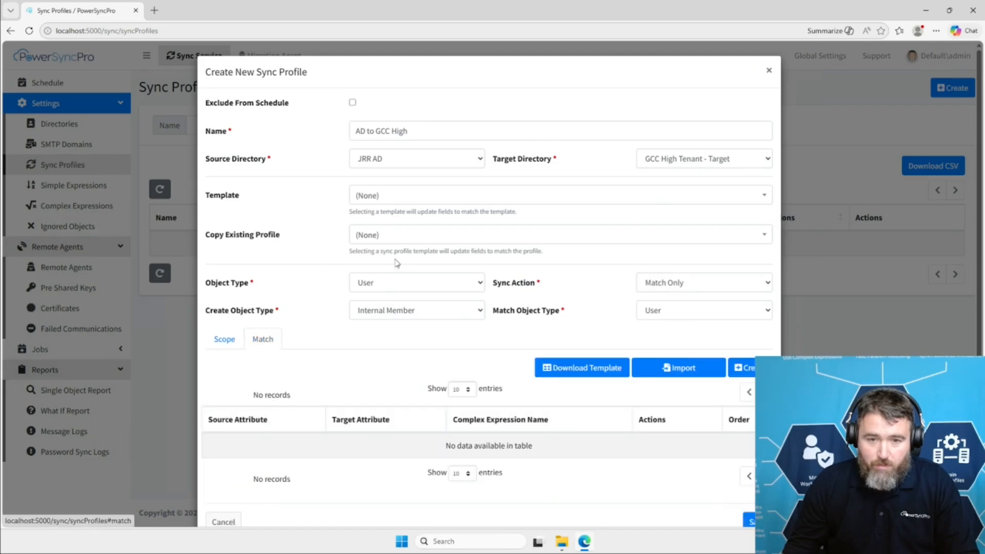
left_click(741, 368)
left_click(500, 108)
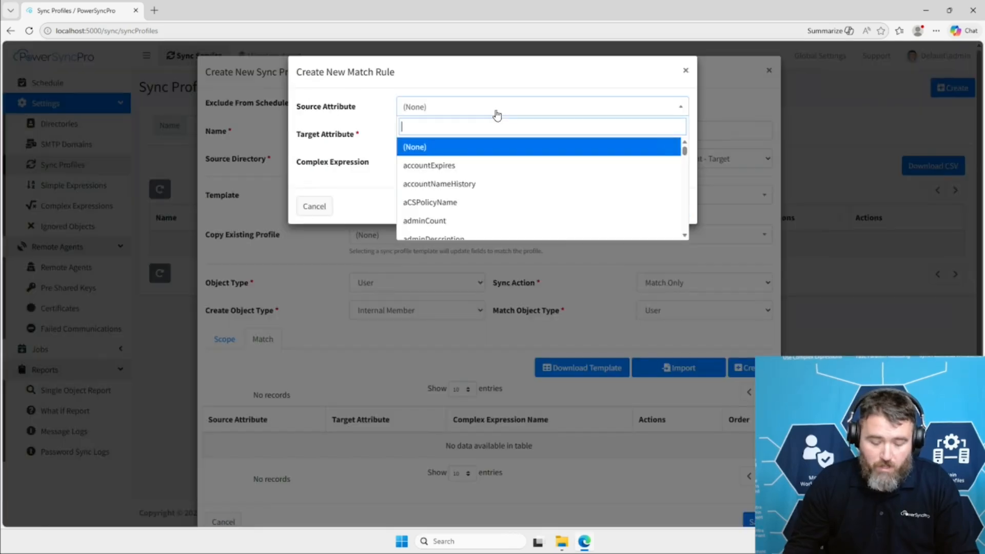
type("sam")
key("Down")
key("Return")
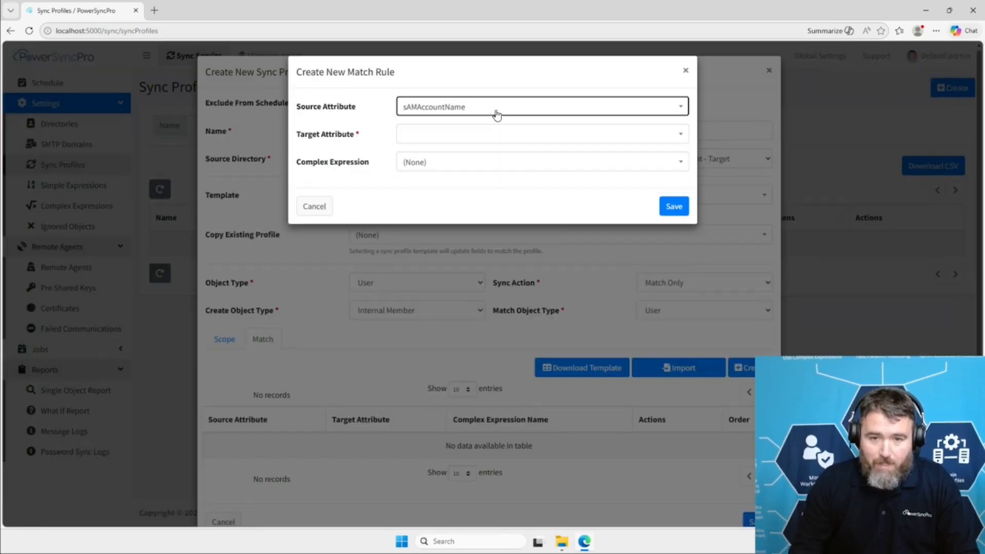
left_click(512, 134)
type("mail")
key("Down")
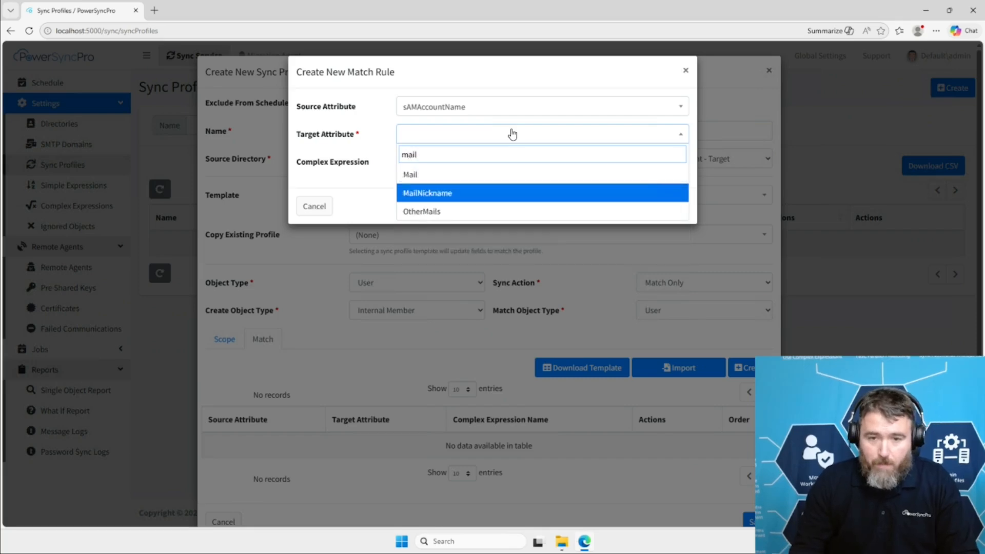
key("Return")
left_click(676, 209)
scroll(660, 275, "down", 1)
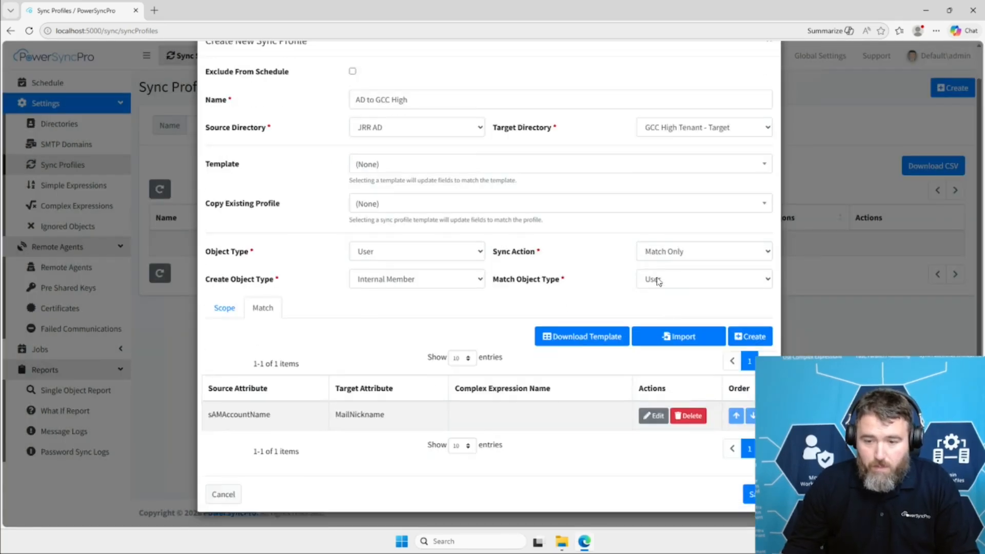
left_click(748, 494)
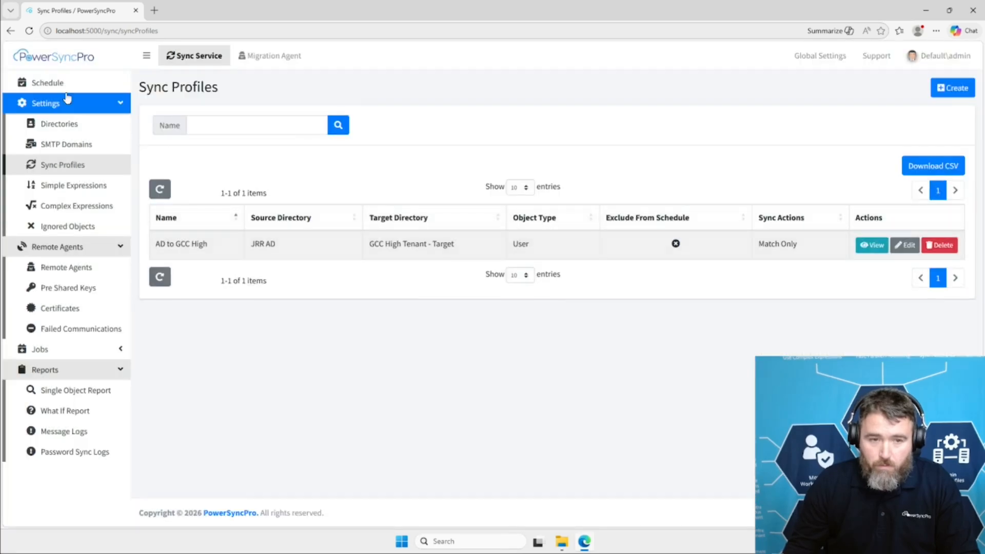
Run the sync schedule immediately and confirm the run.
left_click(66, 84)
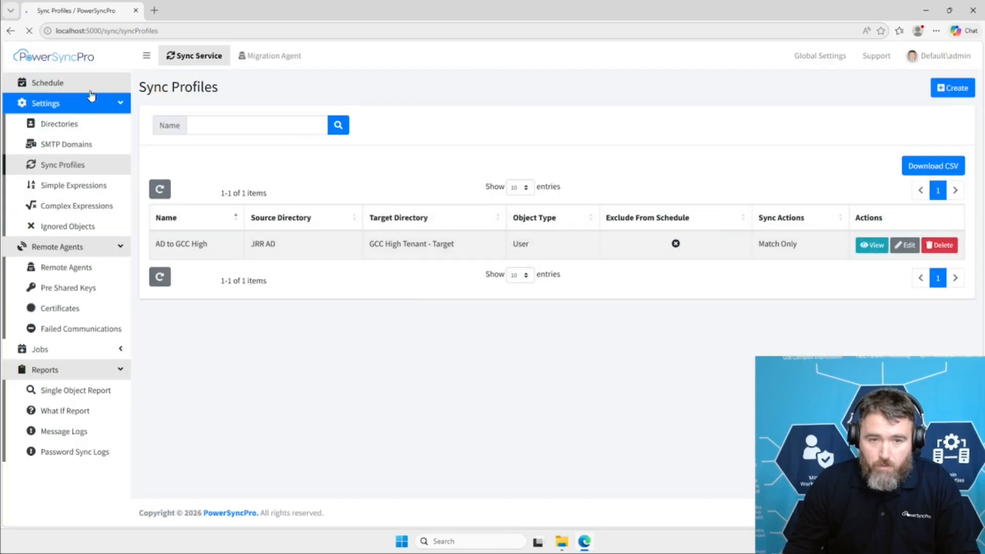
left_click(349, 88)
left_click(588, 344)
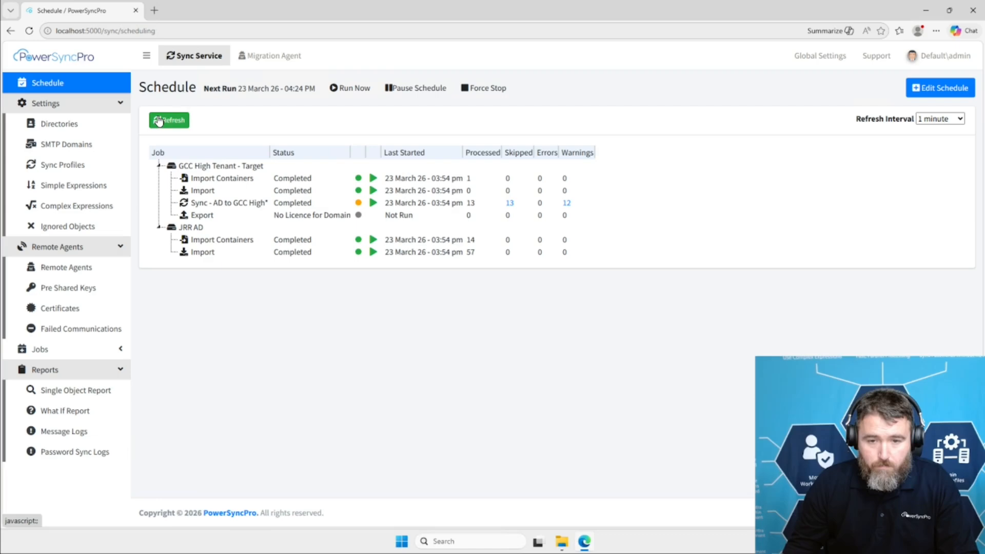
Search the migration agent's Translation Table for all entries with GCC High Tenant - Target as the target directory.
left_click(262, 59)
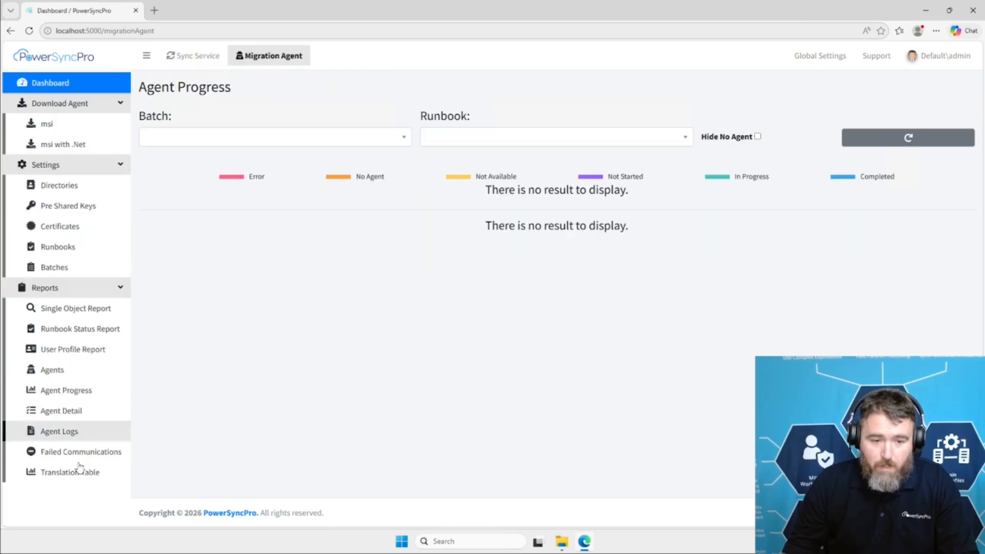
left_click(76, 476)
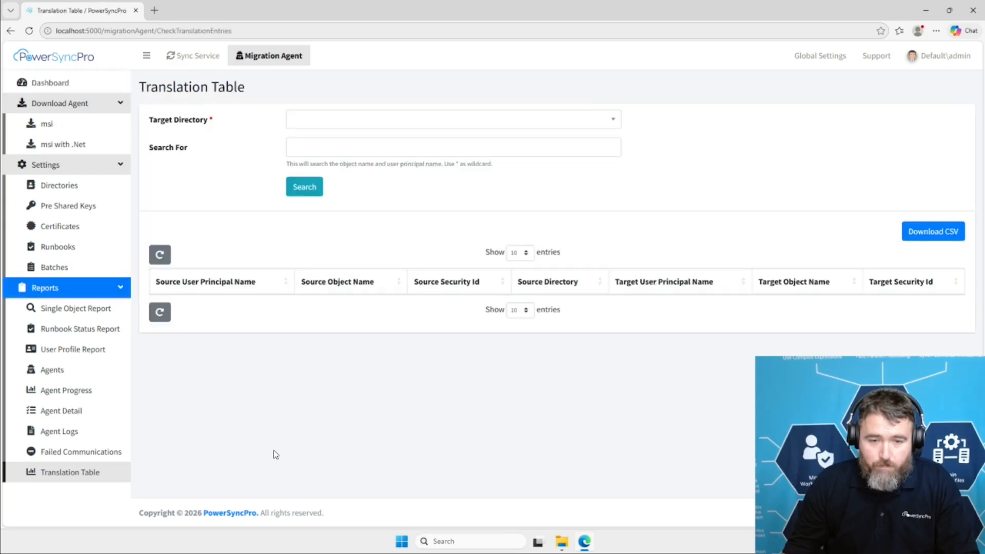
left_click(358, 125)
left_click(365, 165)
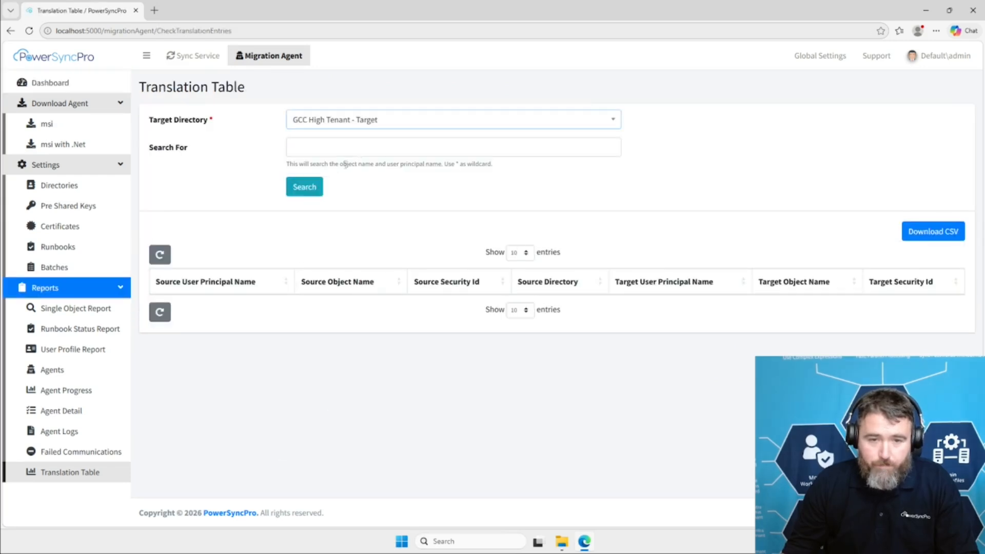
left_click(303, 188)
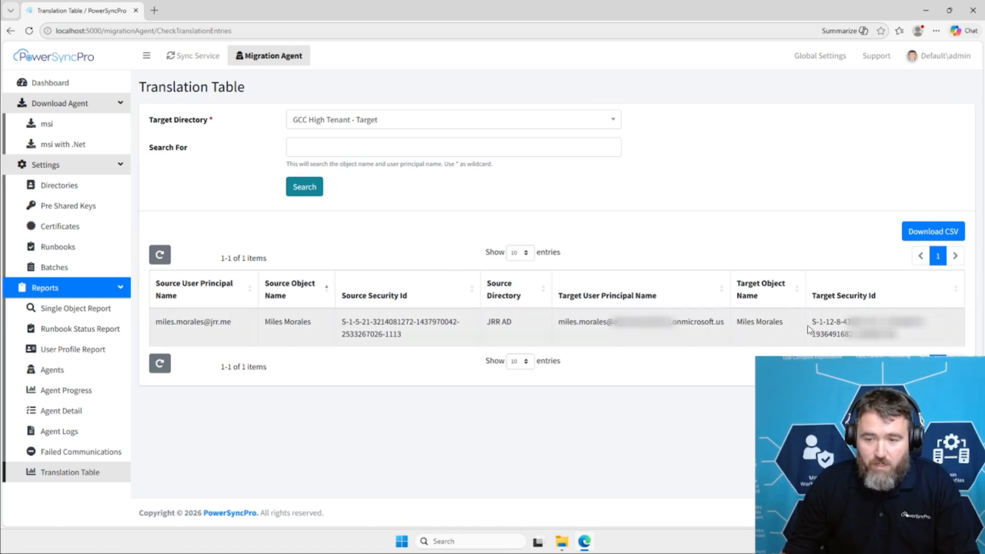
Compare the source and target security IDs of the matched user in the translation table results.
left_click_drag(813, 322, 841, 324)
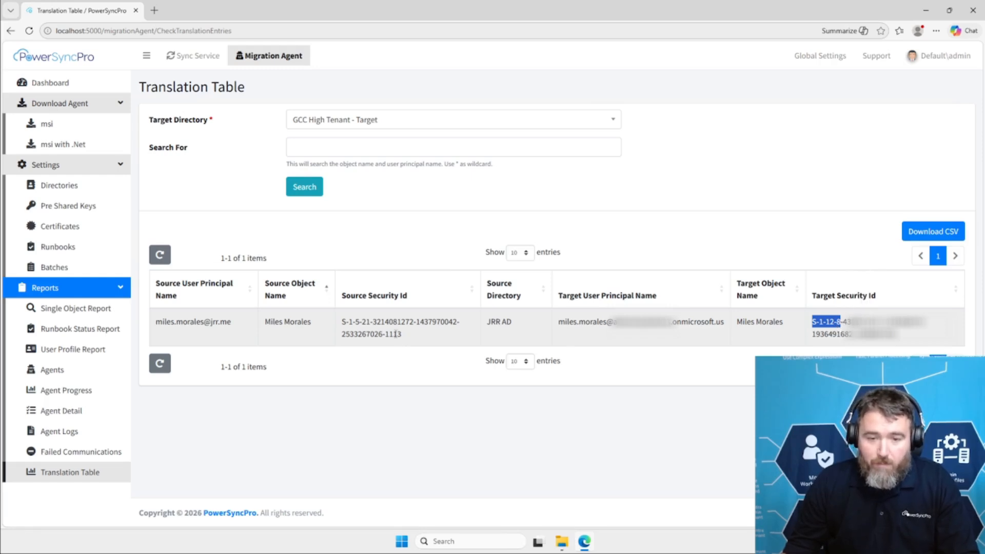
left_click_drag(342, 323, 404, 336)
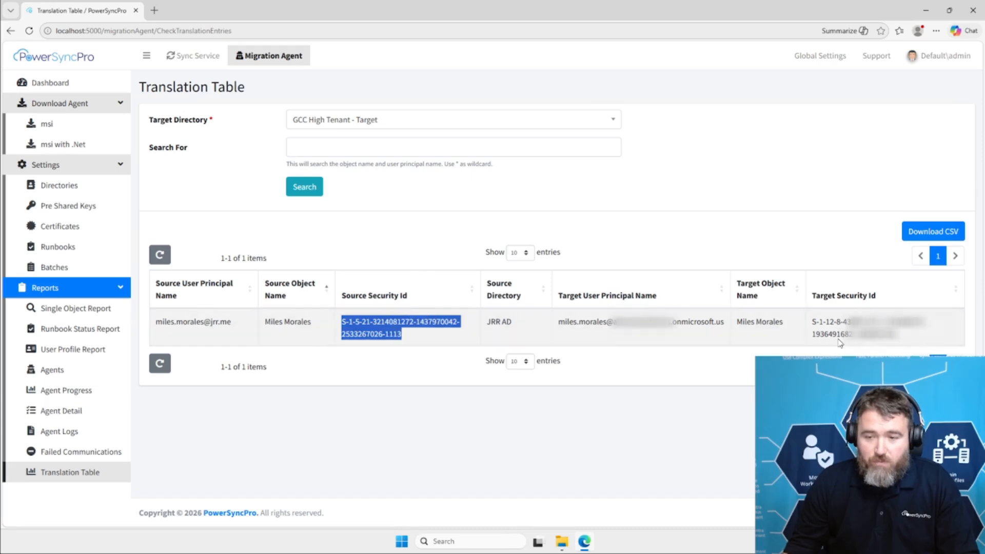
left_click_drag(811, 323, 841, 327)
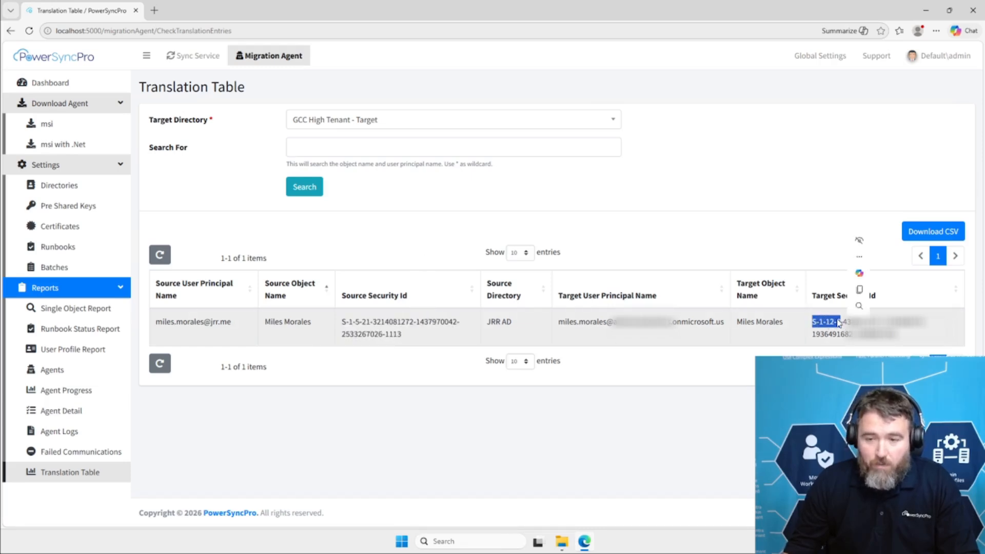
left_click(827, 338)
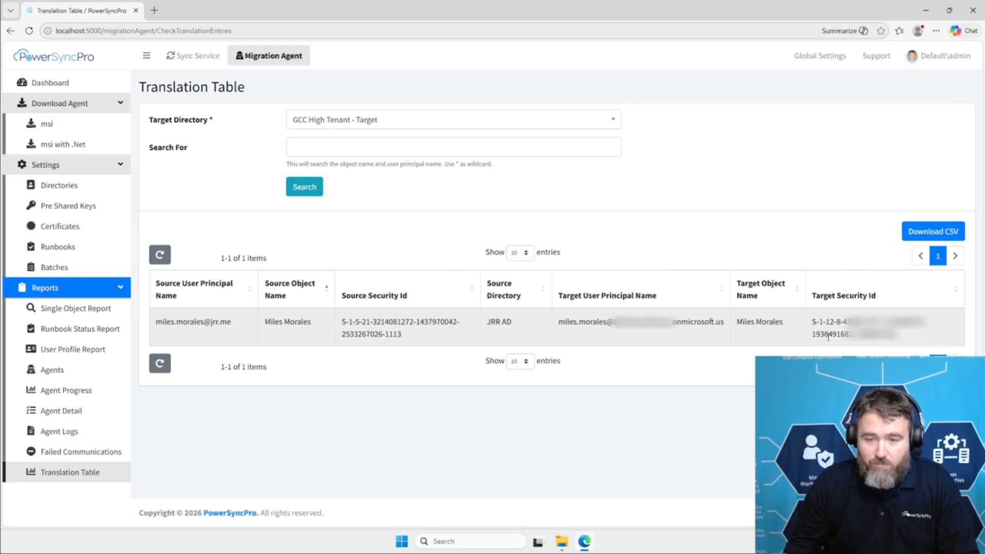